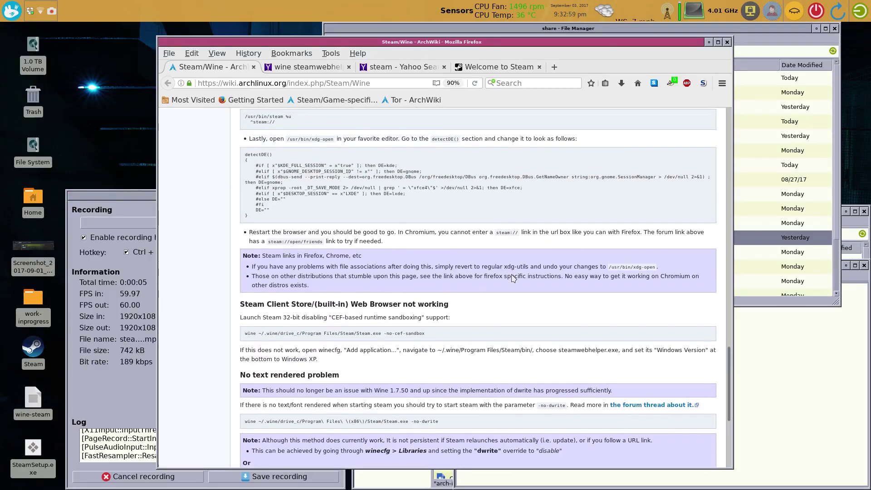
# Review the Steam/Wine wiki article from the troubleshooting sections back to the contents and installation instructions
pyautogui.scroll(8, 513, 277)
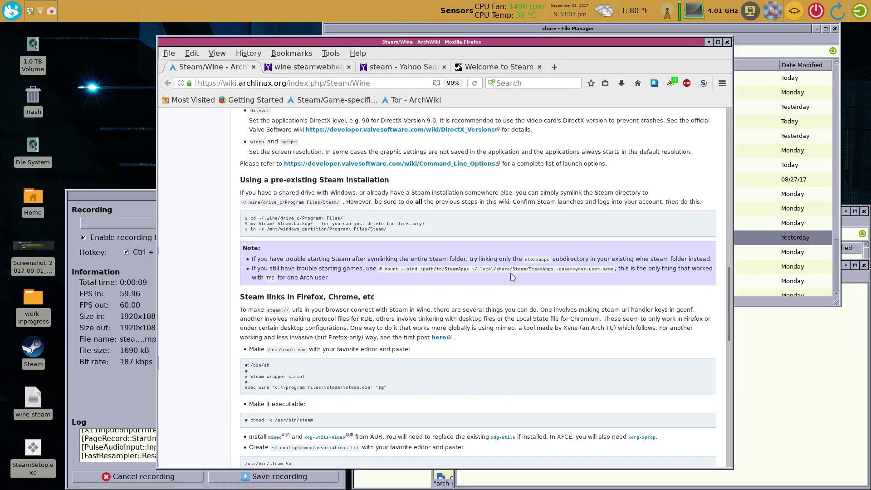
pyautogui.scroll(15, 513, 277)
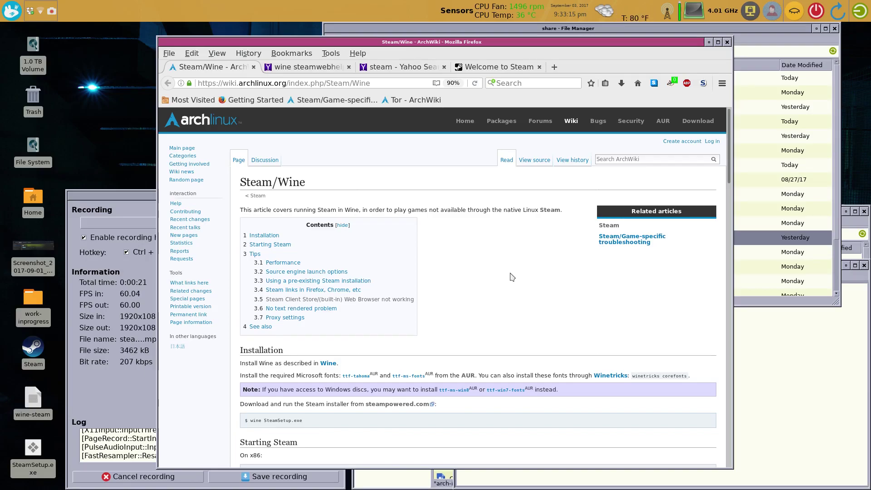
pyautogui.scroll(-3, 511, 277)
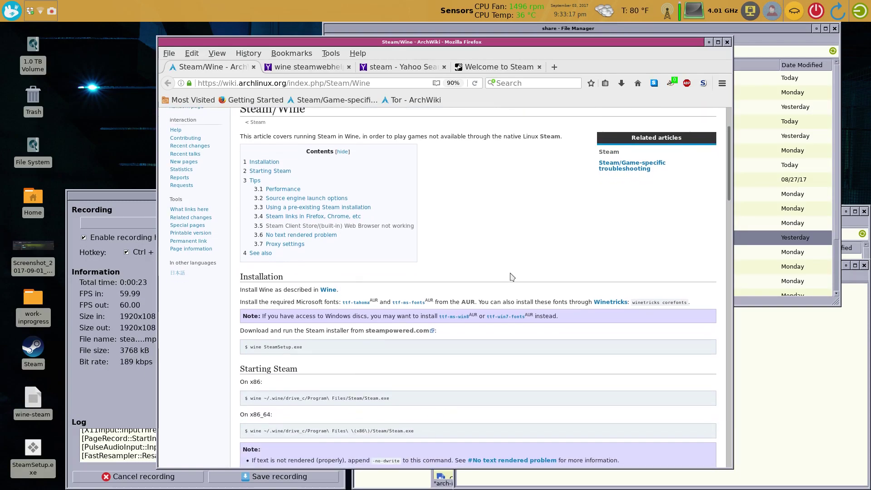
# Minimize the screen recorder window and switch to the open terminal window
pyautogui.click(123, 196)
pyautogui.click(321, 196)
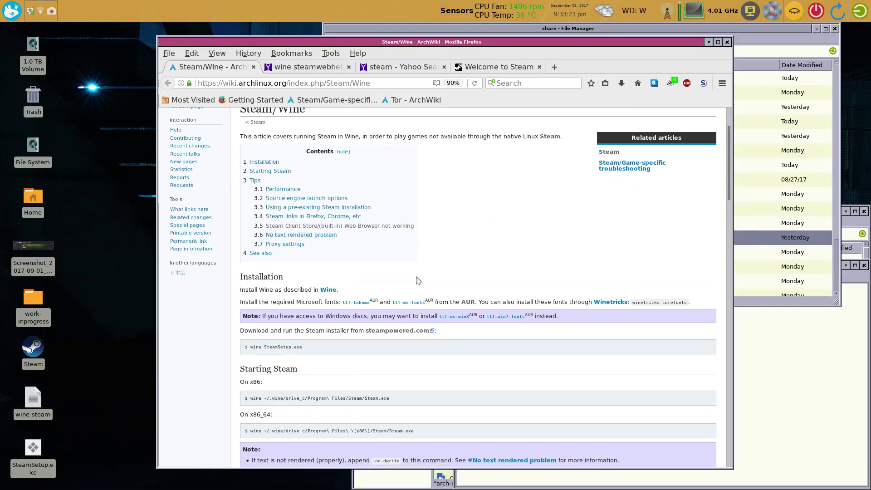
pyautogui.hotkey('alt', 'Tab')
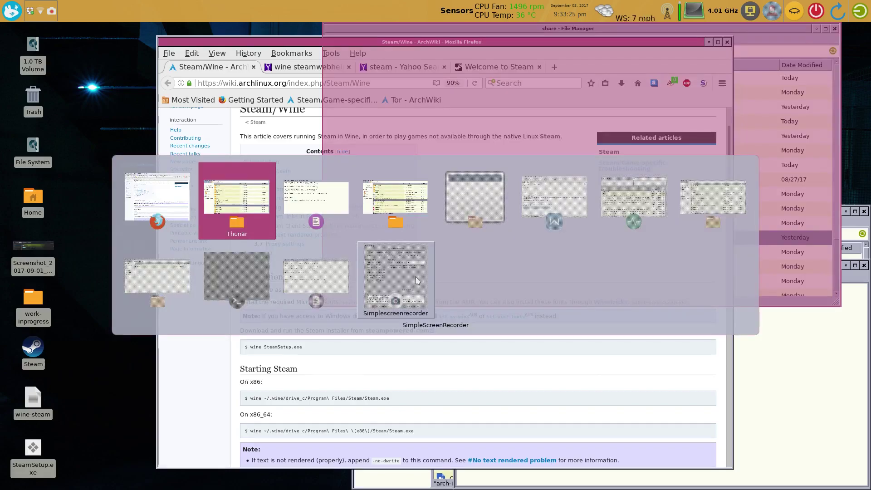
pyautogui.hotkey('alt', 'Tab')
pyautogui.hotkey('alt', 'Tab')
pyautogui.hotkey('alt', 'Tab')
pyautogui.hotkey('alt', 'Tab')
pyautogui.hotkey('alt', 'Tab')
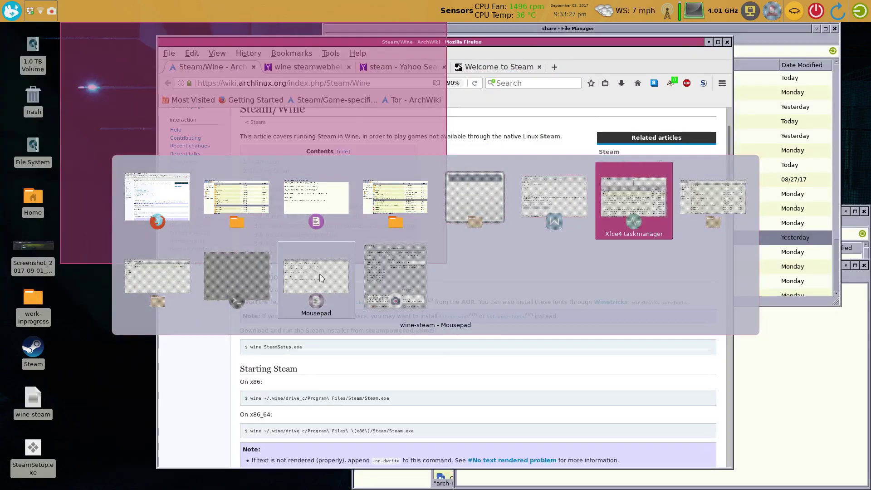
pyautogui.click(234, 276)
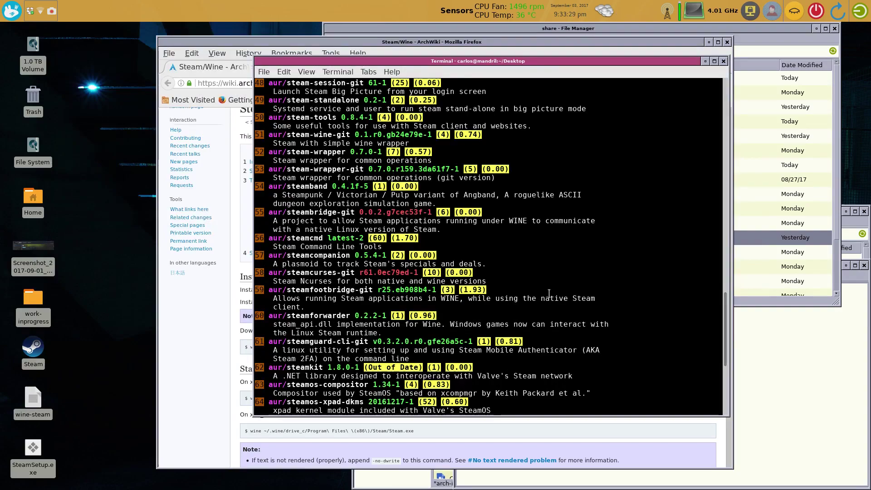
# Copy the package name steam-wine-git from the terminal's package list and return to the command prompt
pyautogui.moveTo(351, 134); pyautogui.dragTo(291, 135)
pyautogui.rightClick(295, 136)
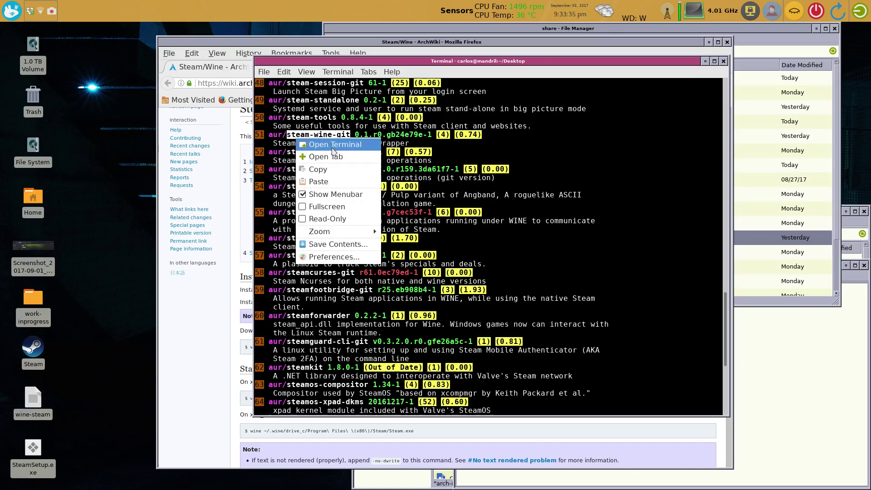
pyautogui.click(309, 171)
pyautogui.scroll(-8, 429, 208)
pyautogui.scroll(2, 429, 207)
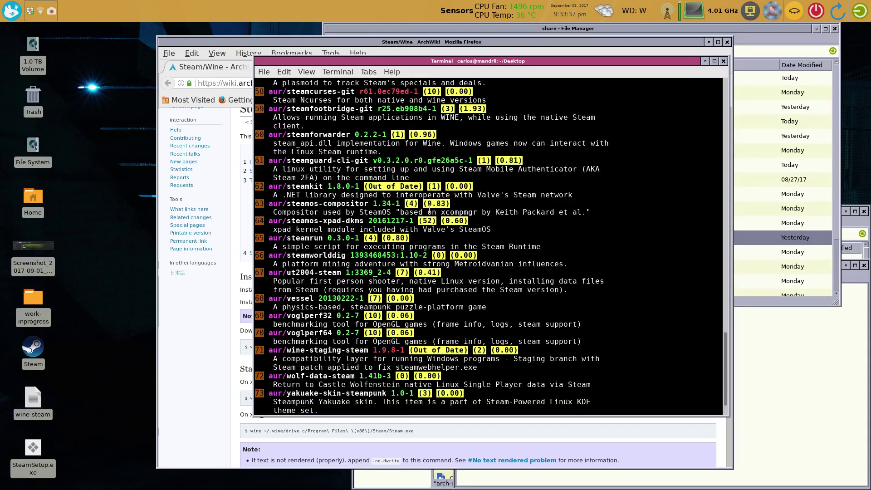
pyautogui.scroll(-2, 429, 207)
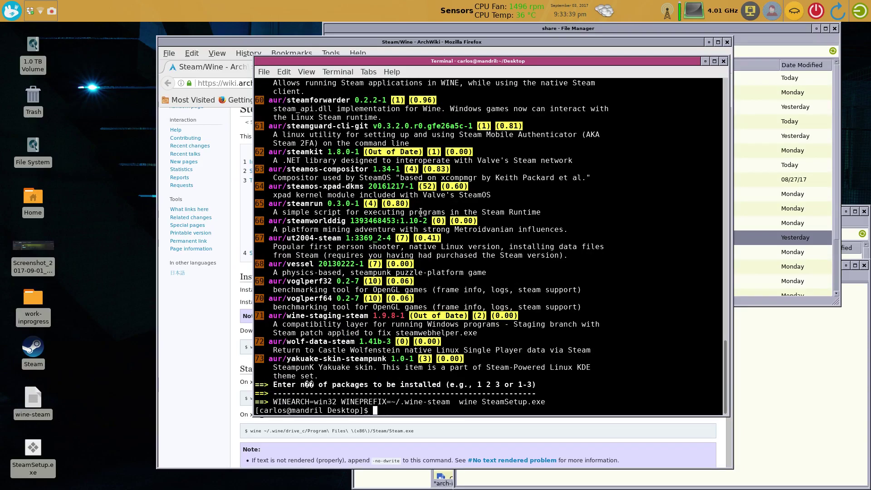
# Clear the old package listing from the terminal with the clear command
pyautogui.write('clear')
pyautogui.press('Return')
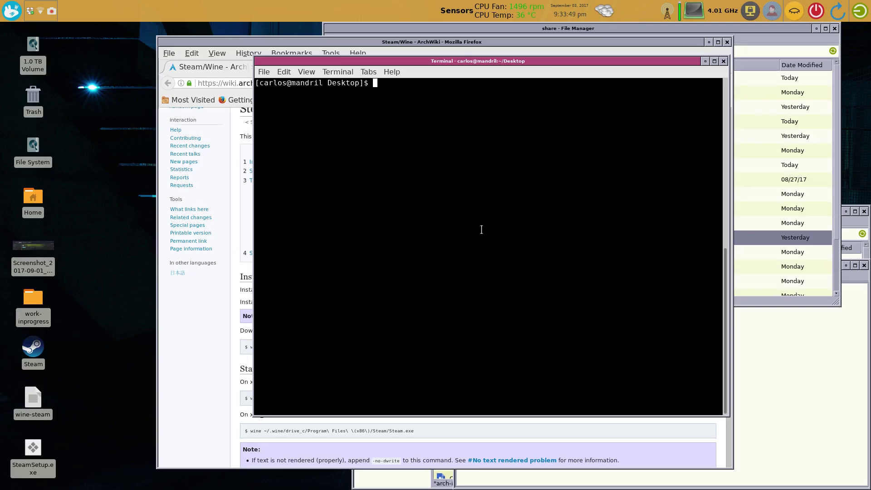
pyautogui.scroll(3, 481, 230)
pyautogui.scroll(-1, 482, 229)
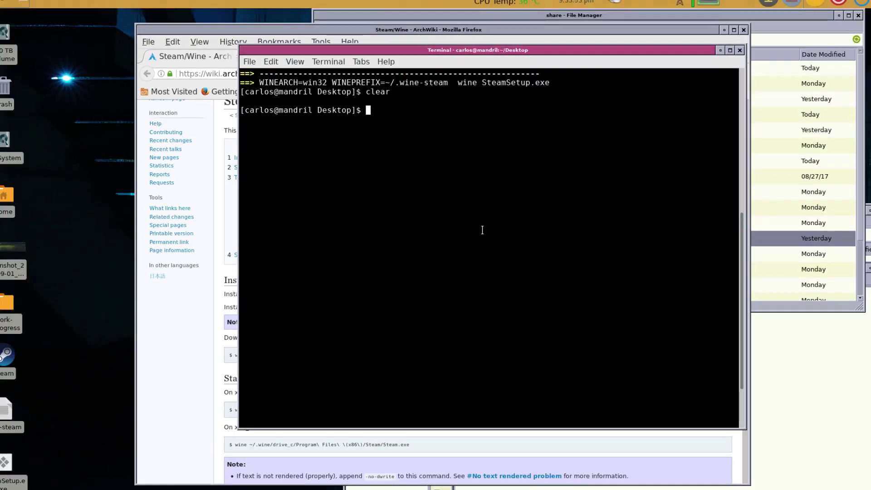
pyautogui.write('yaourt')
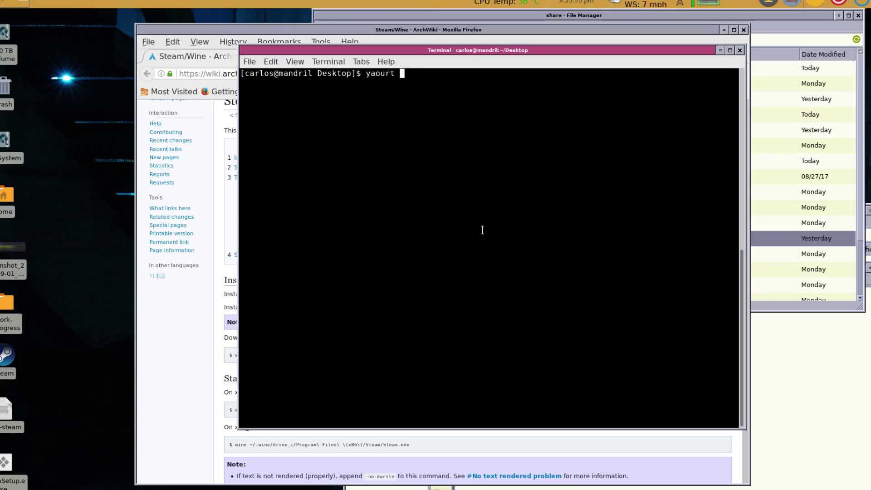
pyautogui.hotkey('ctrl', 'shift', 'v')
pyautogui.hotkey('ctrl', 'c')
pyautogui.write('clear')
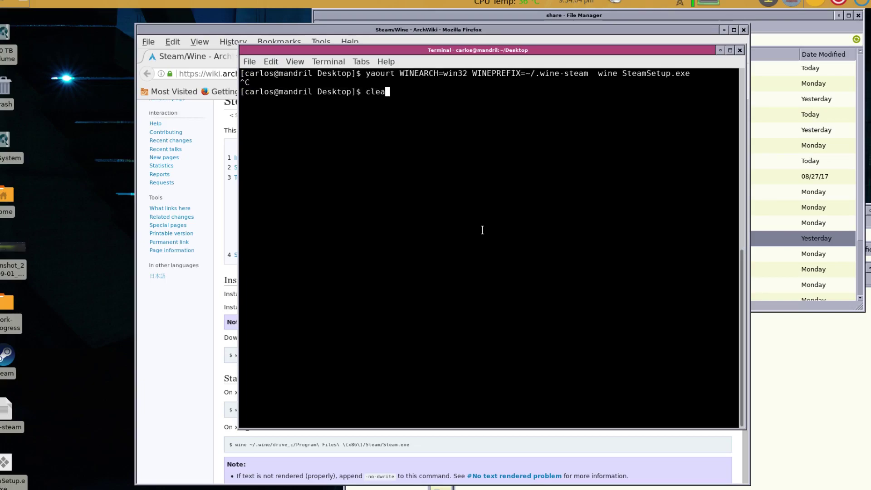
pyautogui.press('Return')
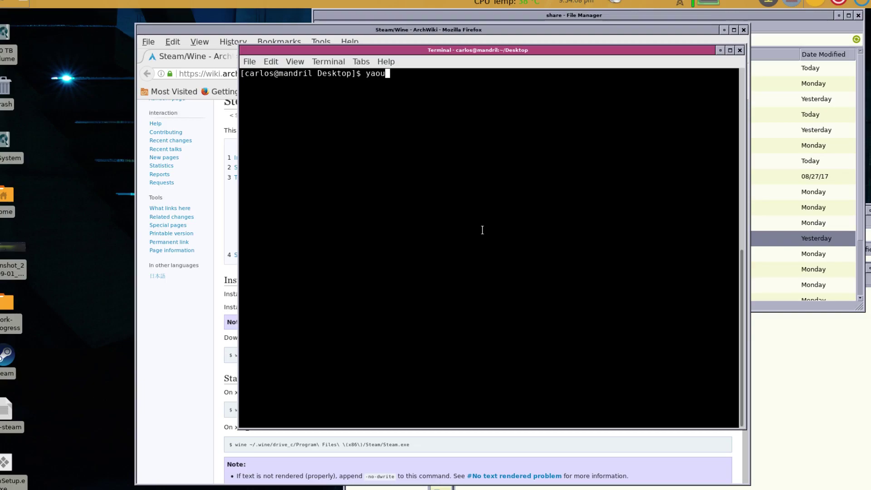
# Search the packages with the command "yaourt steam" and browse the list for the Wine version of Steam
pyautogui.write('yaourt steam')
pyautogui.press('Return')
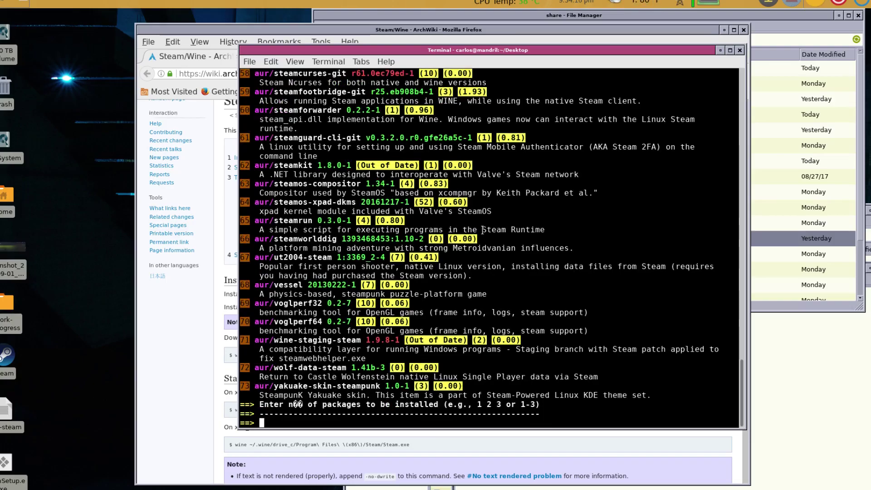
pyautogui.scroll(15, 484, 229)
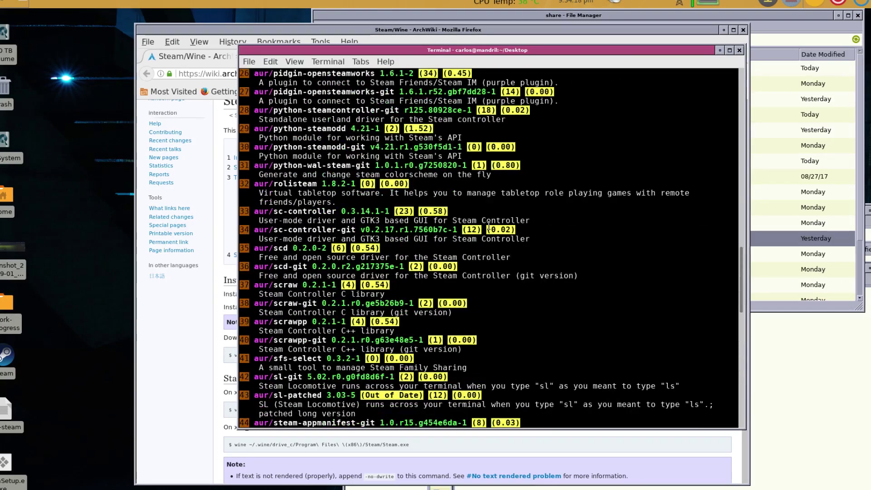
pyautogui.scroll(15, 488, 225)
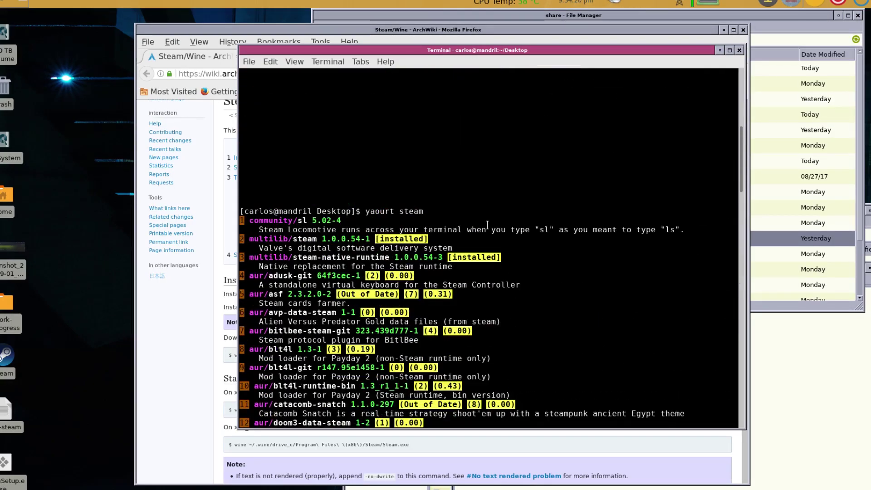
pyautogui.scroll(-20, 488, 225)
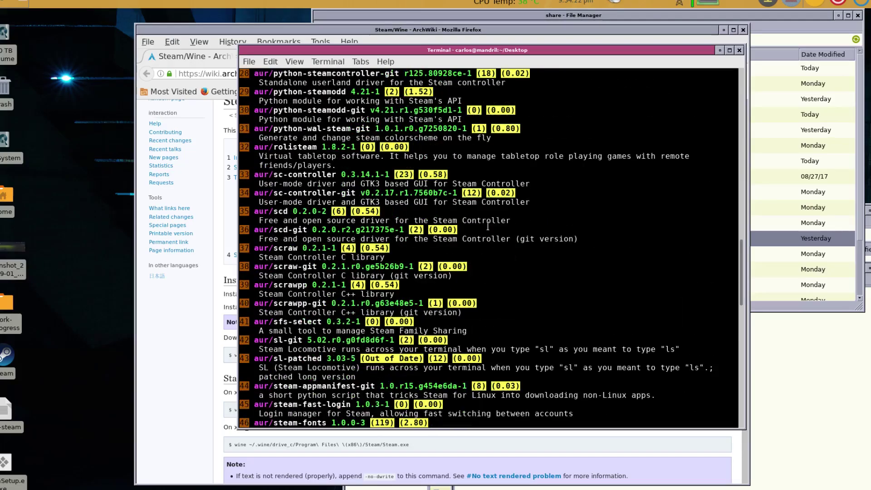
pyautogui.scroll(-10, 488, 225)
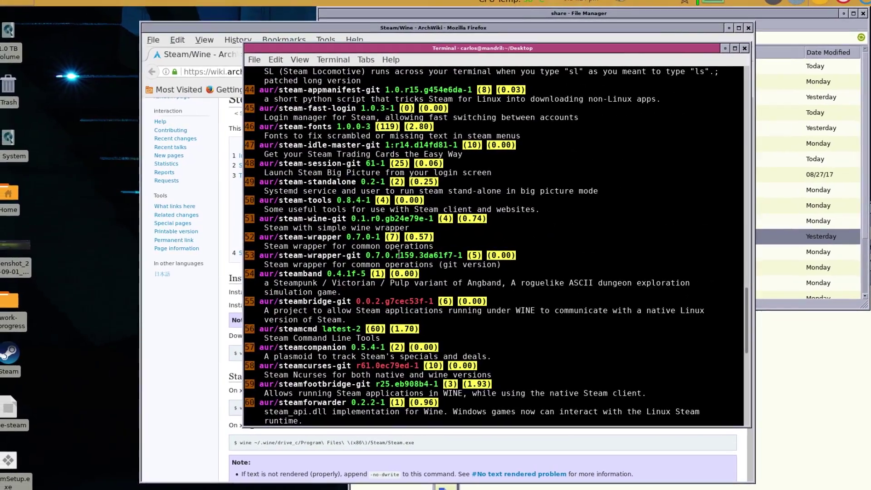
pyautogui.scroll(4, 334, 224)
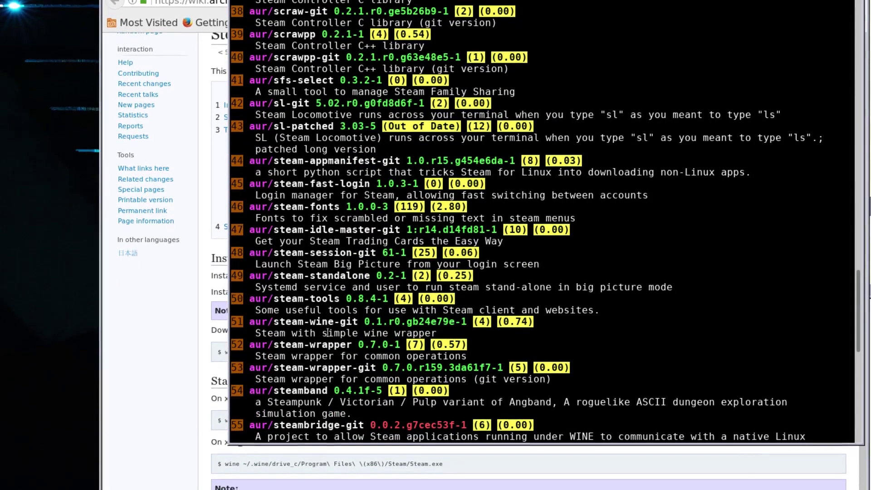
# Copy the name steam-wine-git from entry 51 of the package list
pyautogui.moveTo(359, 323); pyautogui.dragTo(284, 324)
pyautogui.rightClick(287, 326)
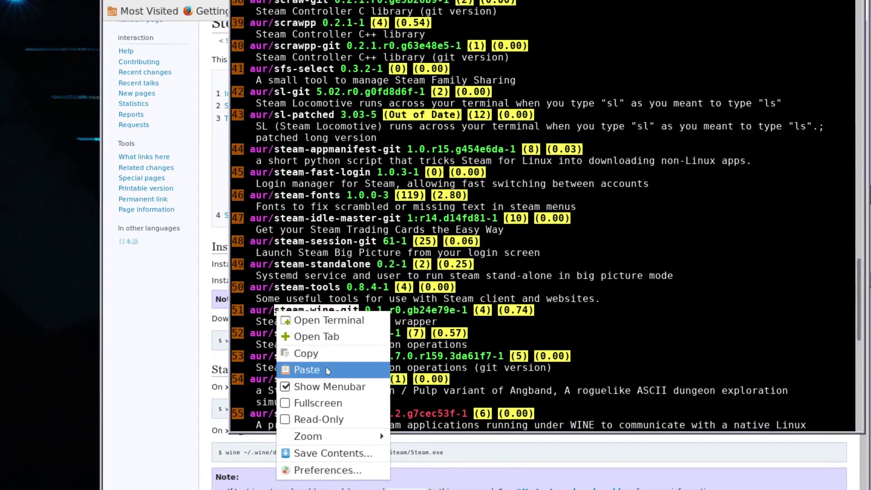
pyautogui.click(306, 354)
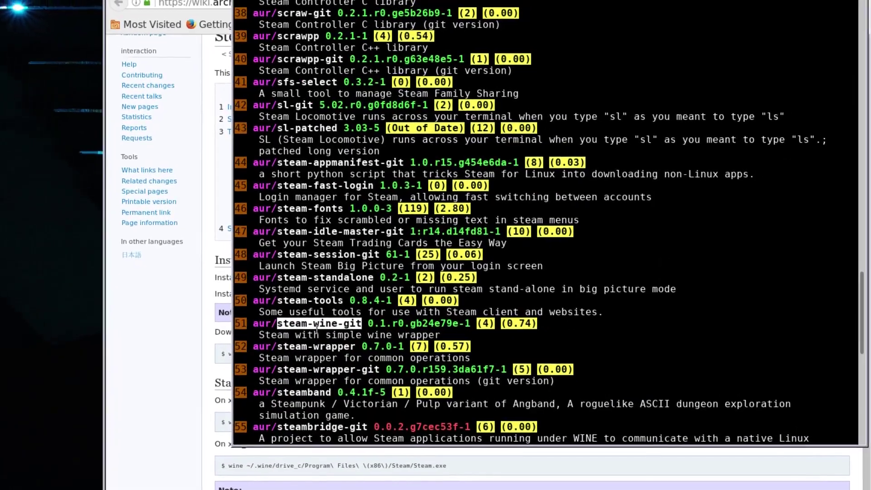
# Choose package number 51 at the selection prompt and answer y to install steam-wine-git
pyautogui.scroll(-4, 316, 317)
pyautogui.scroll(-6, 318, 329)
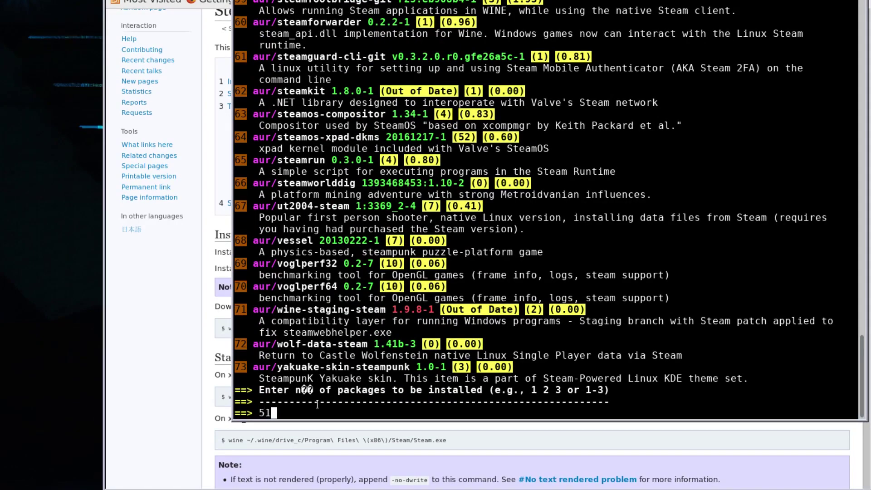
pyautogui.press('Return')
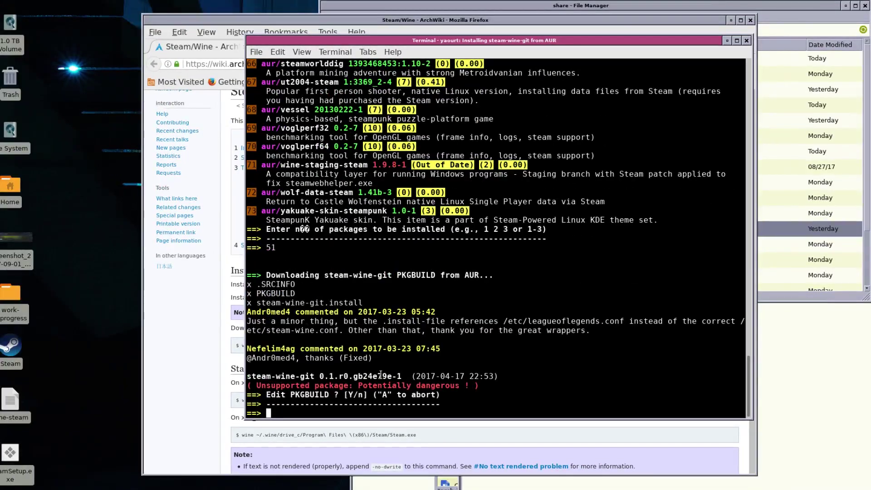
pyautogui.write('y')
pyautogui.press('Return')
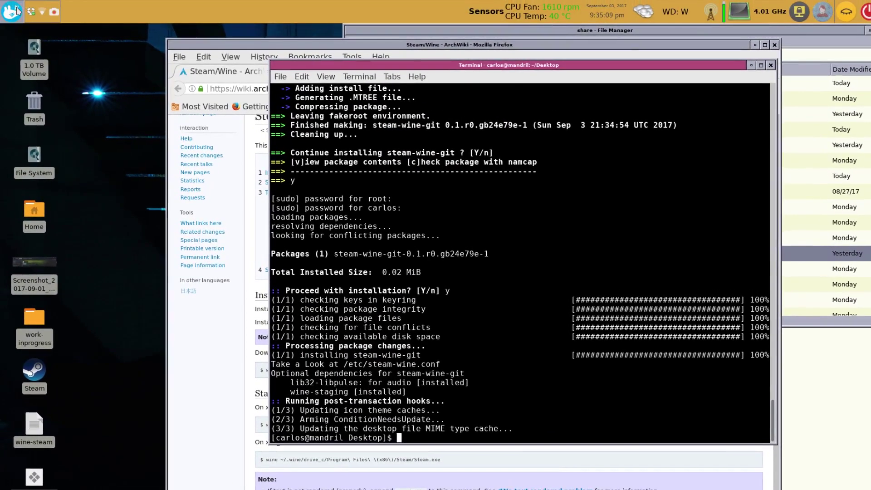
# Search the installed applications for "stea" and launch Steam (Wine)
pyautogui.click(12, 11)
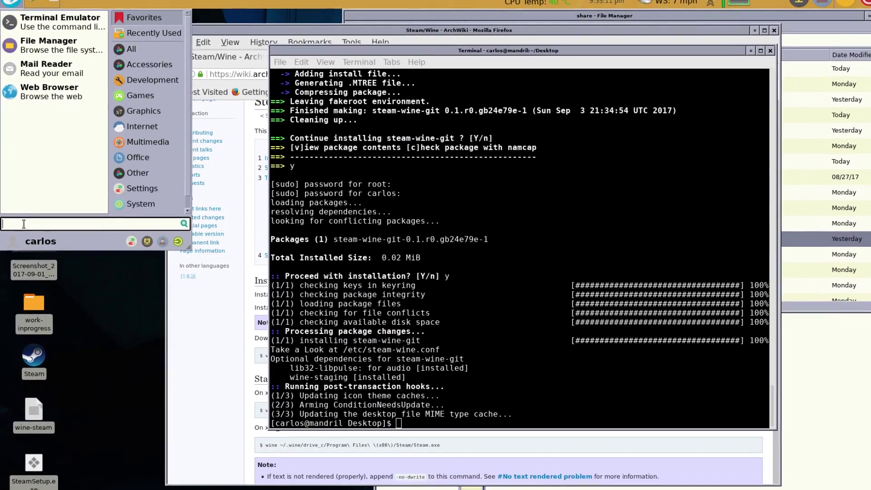
pyautogui.write('stea')
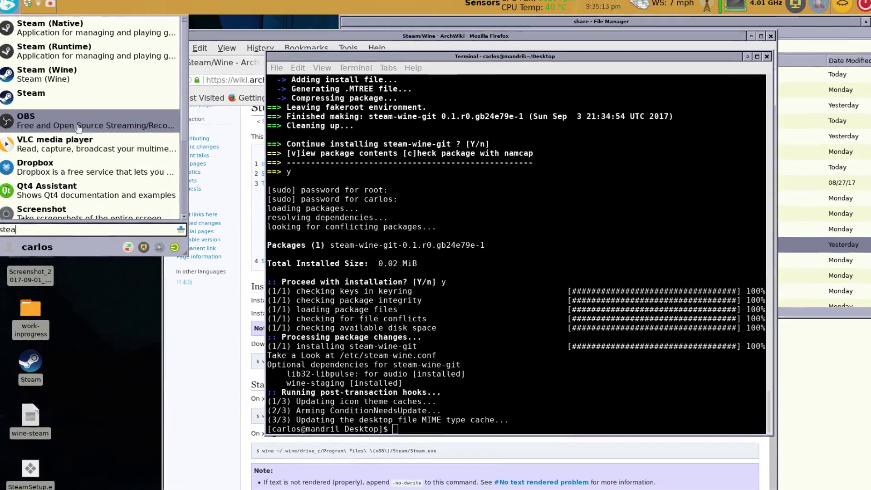
pyautogui.click(46, 74)
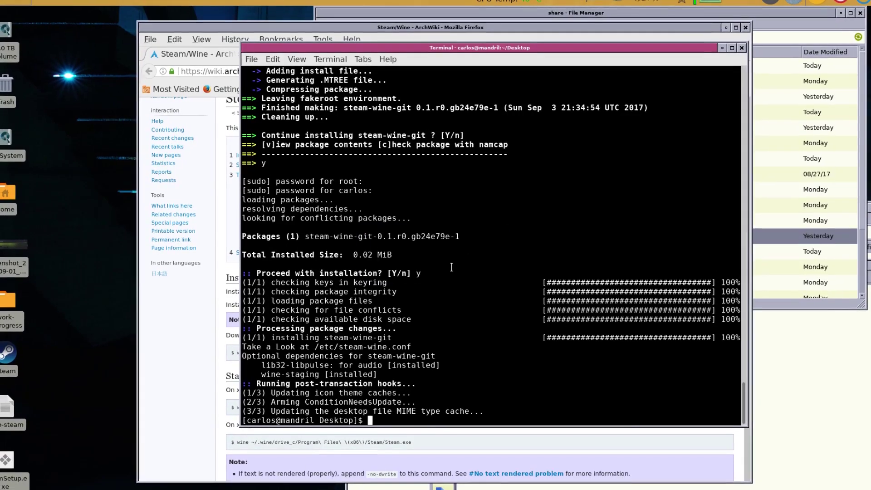
# Go through the Steam Setup wizard and install Steam in C:\Program Files\Steam
pyautogui.press('Return')
pyautogui.hotkey('alt', 'a')
pyautogui.press('Return')
pyautogui.press('Return')
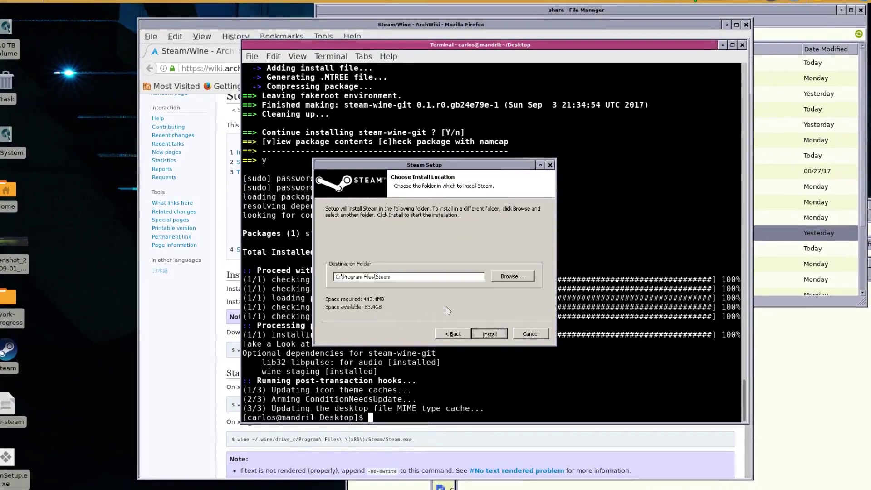
pyautogui.press('Return')
pyautogui.press('Return')
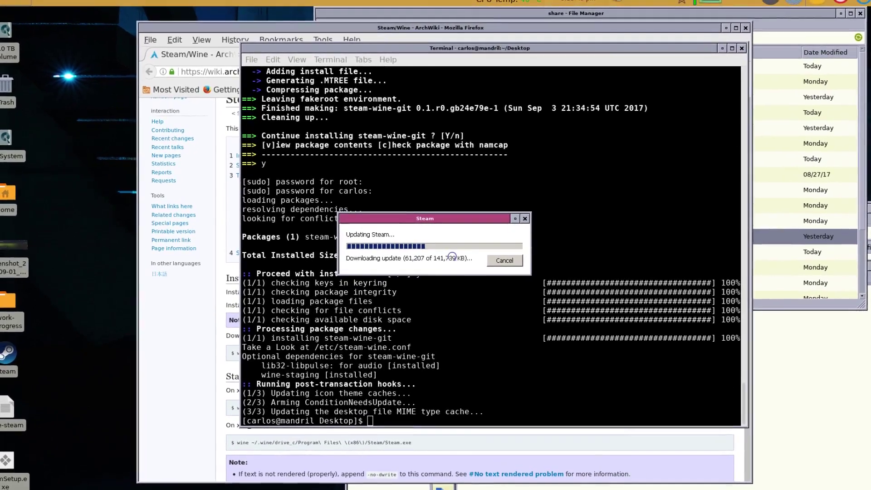
# Move the Steam update window away from the terminal and bring the wiki browser window to the front
pyautogui.moveTo(433, 222); pyautogui.dragTo(107, 156)
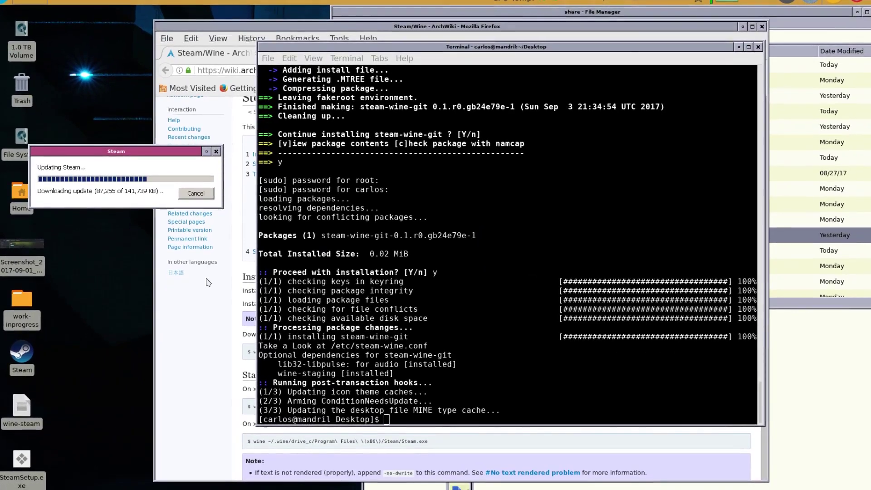
pyautogui.click(206, 268)
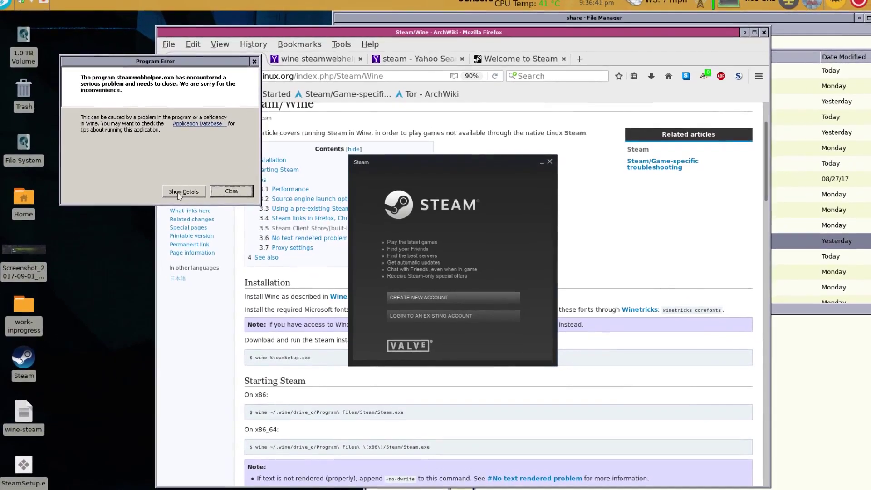
# Close the steamwebhelper.exe error dialog and choose to log in to an existing Steam account
pyautogui.click(231, 192)
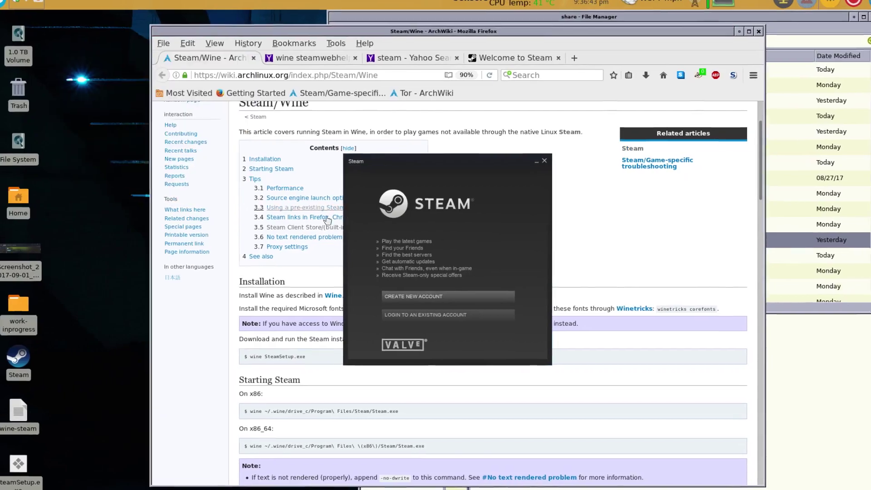
pyautogui.click(417, 310)
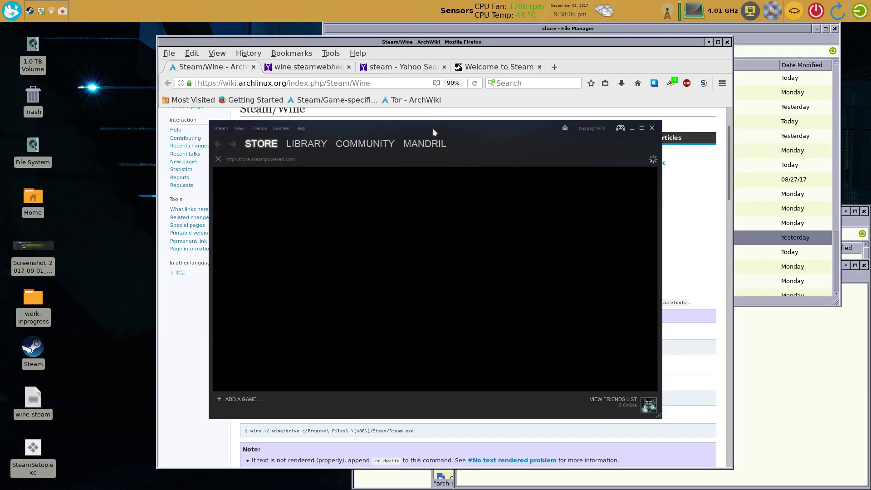
# Move the Steam client aside and copy the -no-cef-sandbox option from the wiki's section on the client store not working
pyautogui.moveTo(442, 127); pyautogui.dragTo(321, 80)
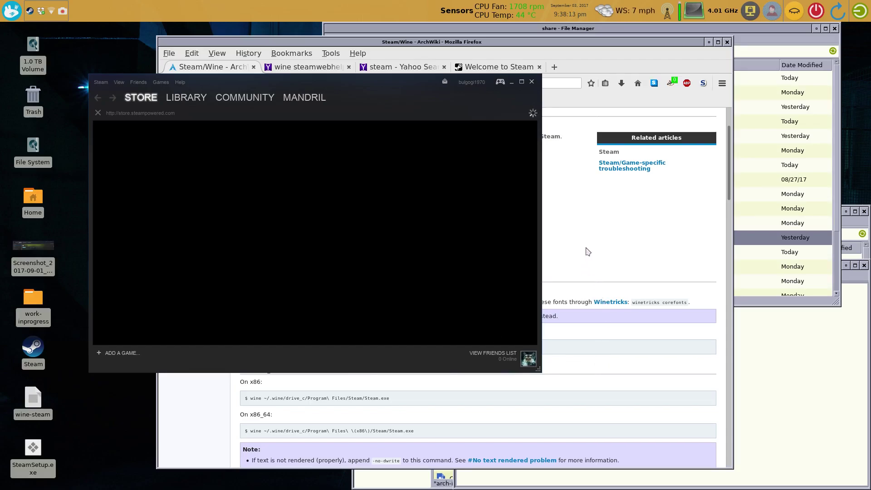
pyautogui.click(508, 418)
pyautogui.scroll(-5, 509, 417)
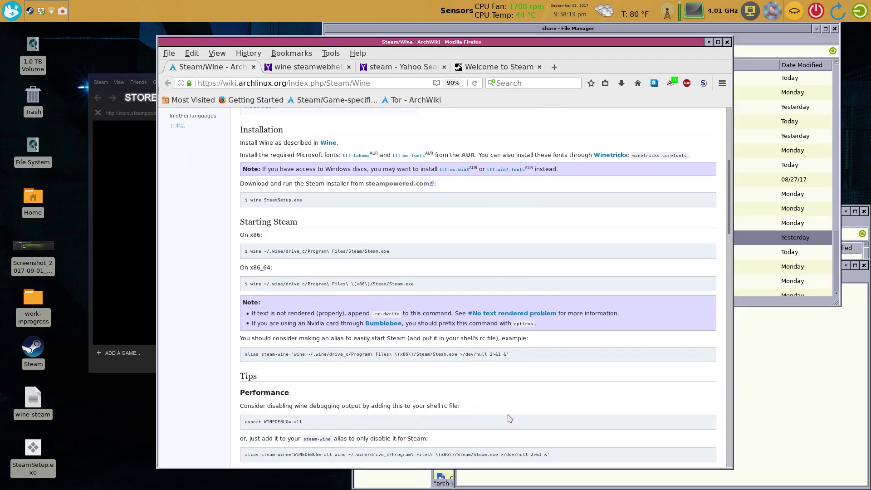
pyautogui.scroll(-5, 510, 418)
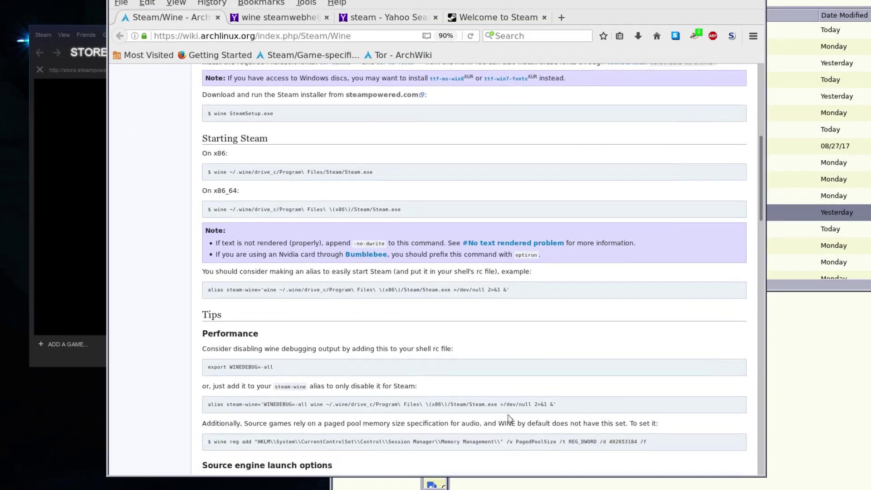
pyautogui.scroll(-9, 510, 419)
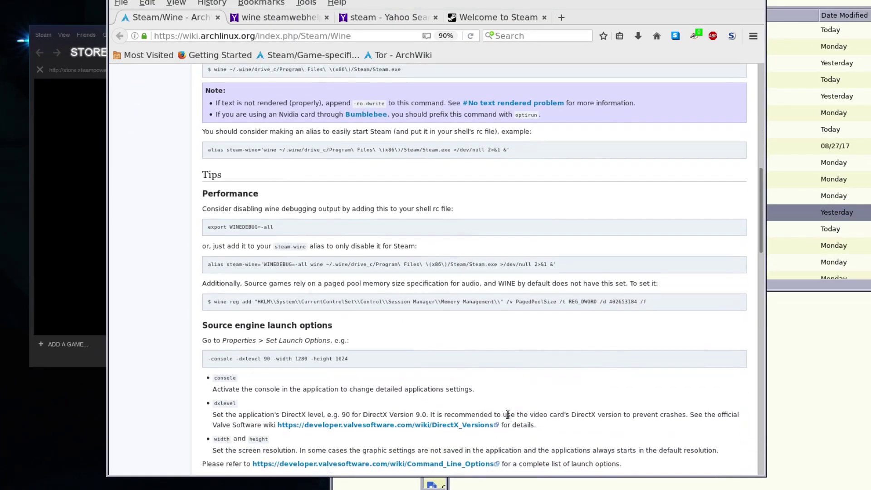
pyautogui.scroll(-9, 510, 419)
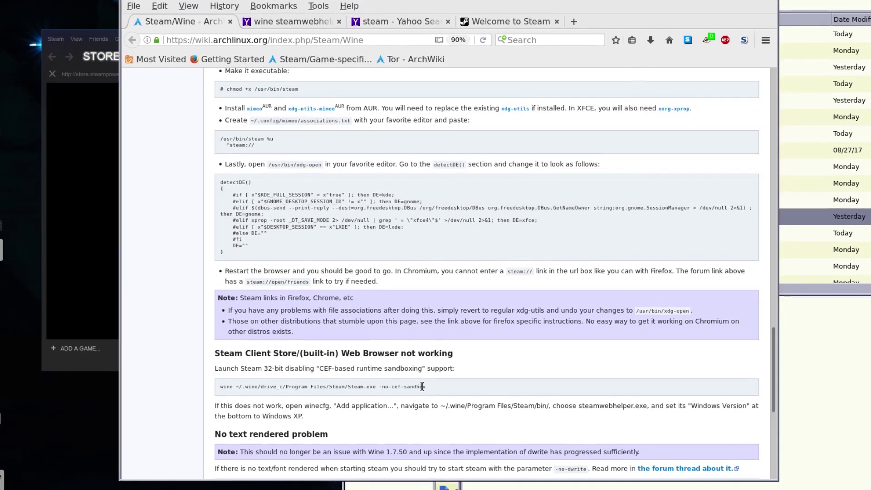
pyautogui.moveTo(426, 386); pyautogui.dragTo(352, 386)
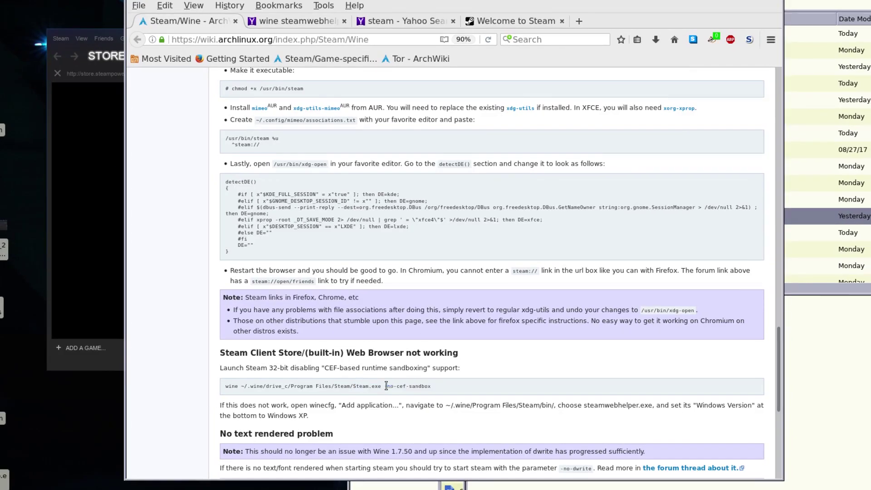
pyautogui.moveTo(430, 386); pyautogui.dragTo(384, 389)
pyautogui.rightClick(397, 388)
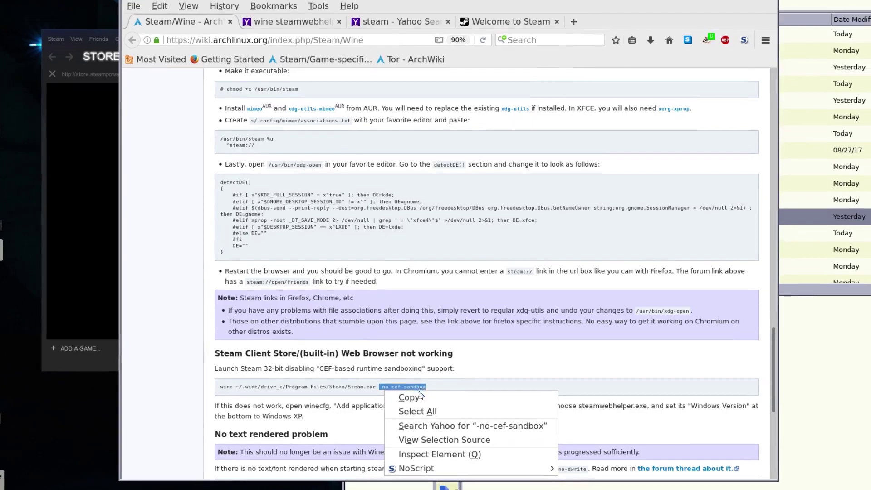
pyautogui.click(412, 397)
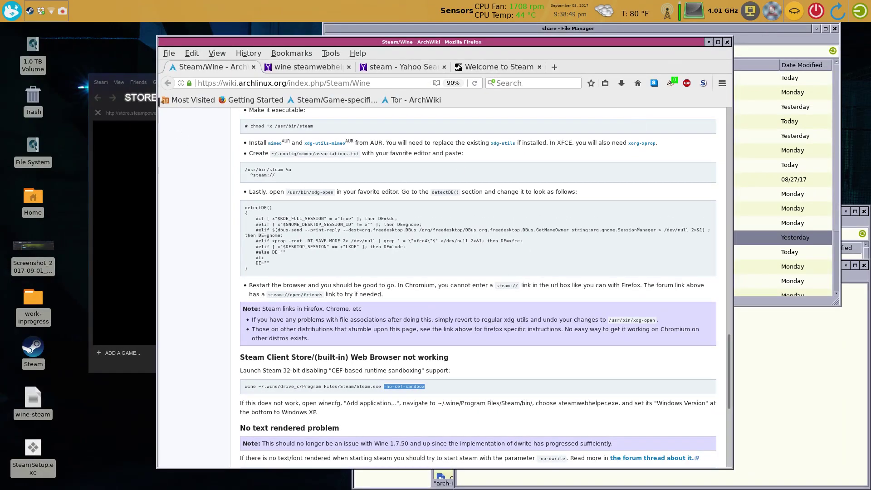
# Exit Steam and open a terminal in the Program Files/Steam folder of the WINE.win32 prefix
pyautogui.click(105, 82)
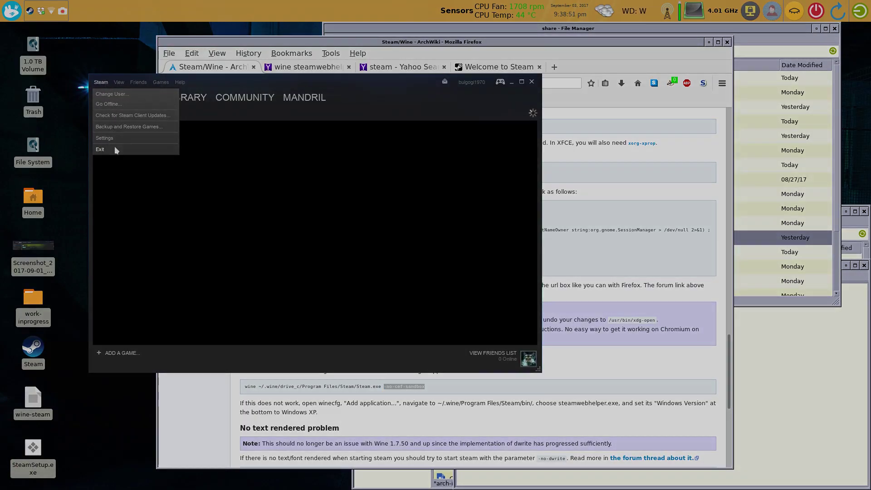
pyautogui.click(115, 146)
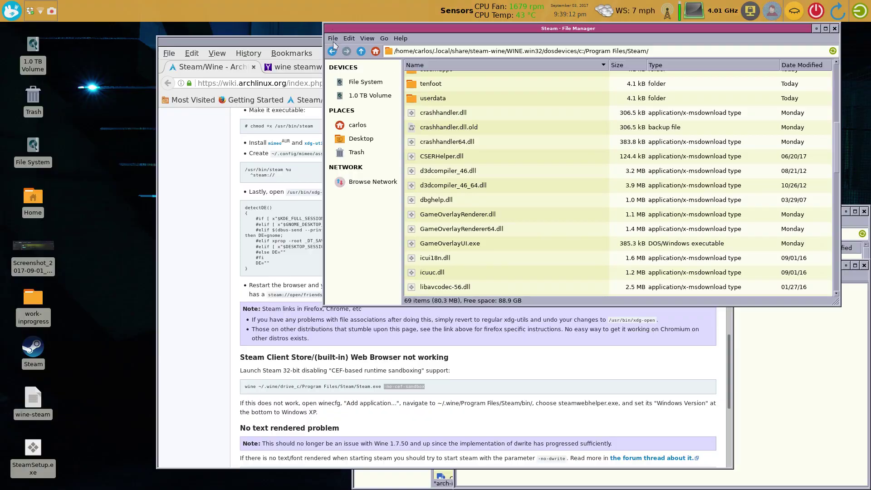
pyautogui.rightClick(631, 214)
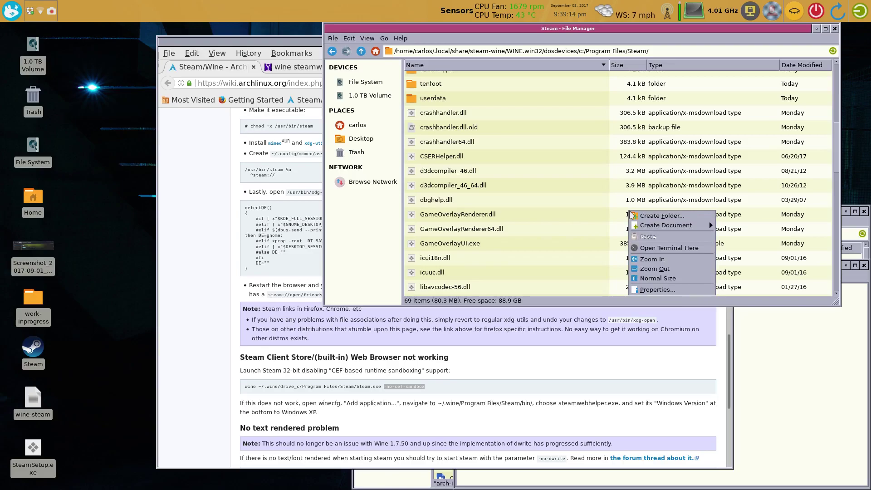
pyautogui.click(683, 253)
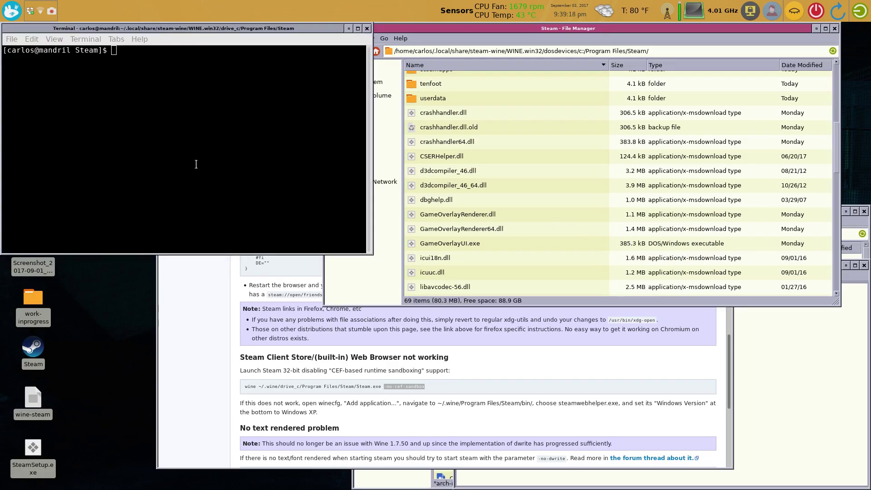
pyautogui.write('wine')
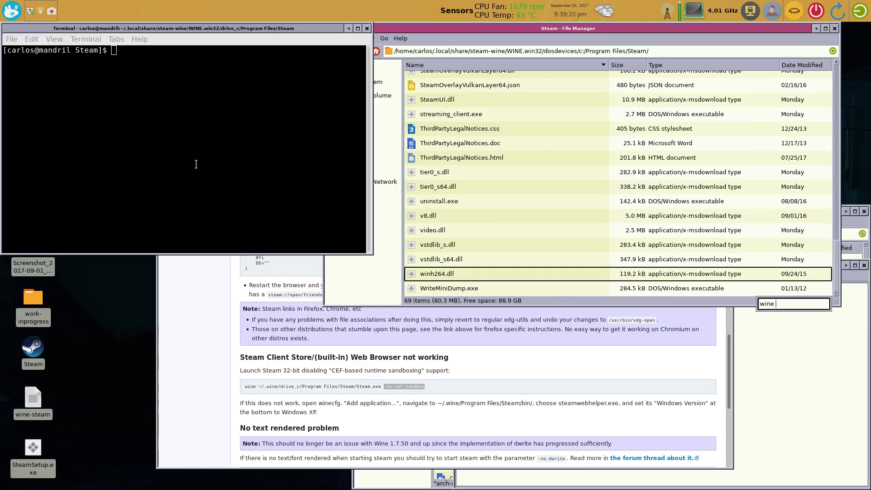
pyautogui.click(222, 171)
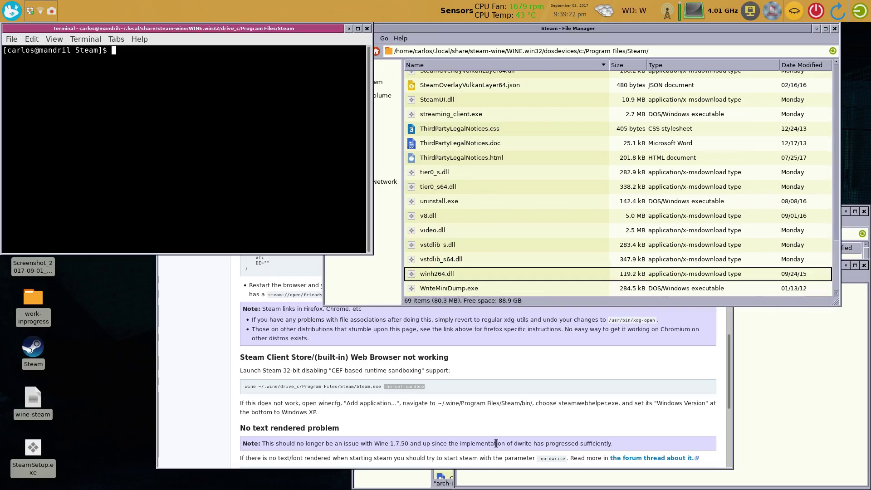
pyautogui.click(467, 393)
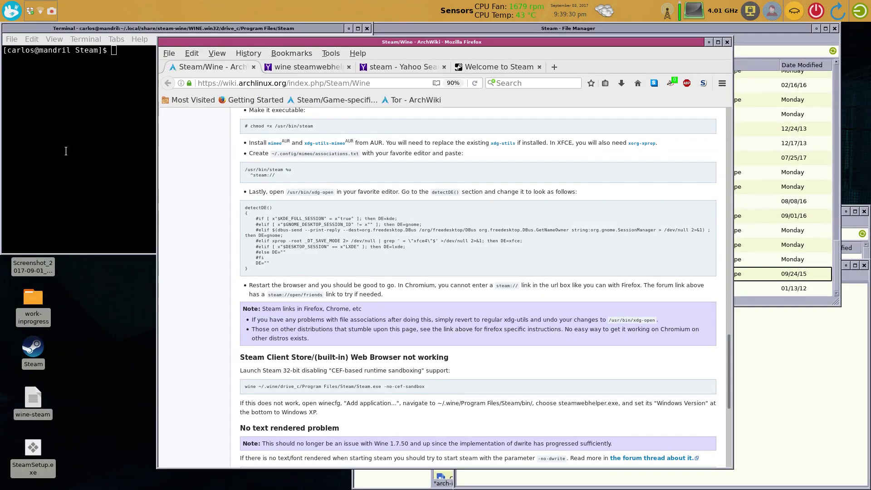
# Run wine steam.exe with the copied -no-cef-sandbox option in the Steam folder's terminal, keeping only a single leading dash
pyautogui.click(66, 151)
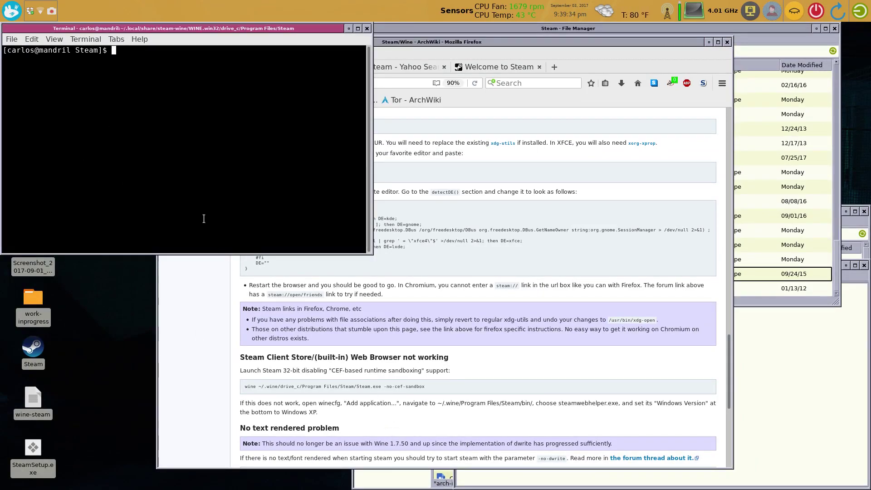
pyautogui.write('wine ')
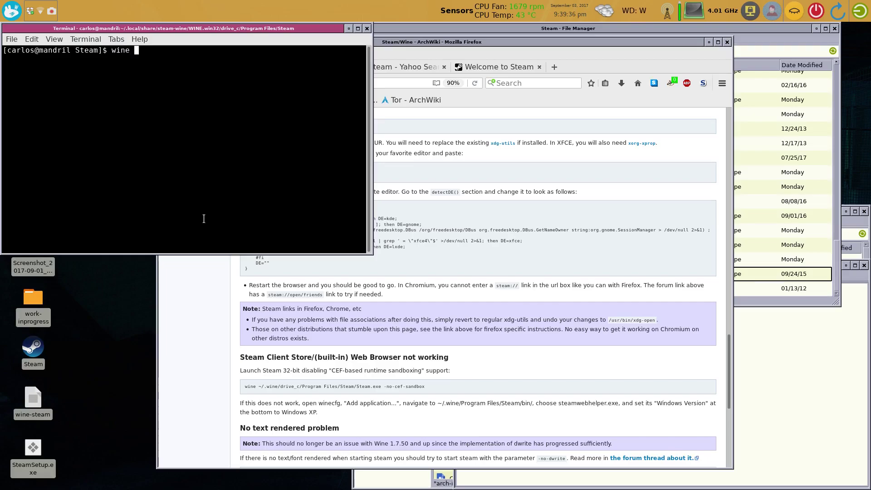
pyautogui.write('steam.exe -')
pyautogui.hotkey('ctrl', 'shift', 'v')
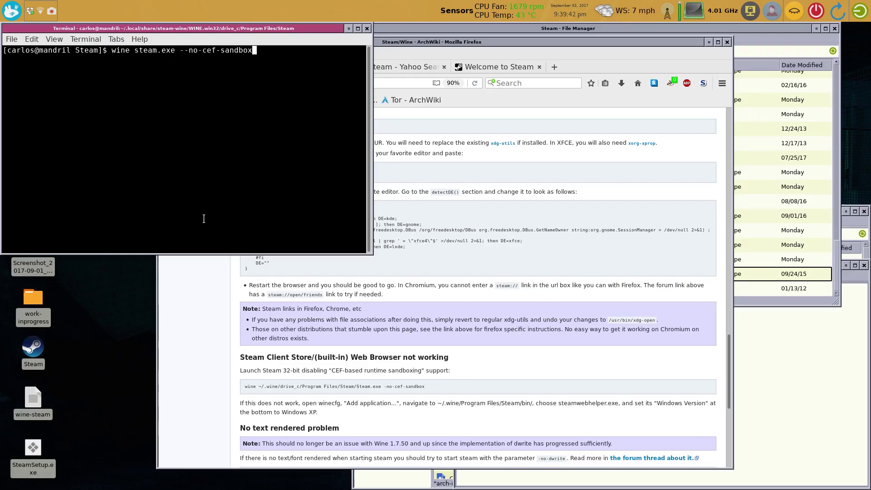
pyautogui.press('Left')
pyautogui.press('Left')
pyautogui.press('Left')
pyautogui.press('Left')
pyautogui.press('Left')
pyautogui.press('Left')
pyautogui.press('Left')
pyautogui.press('BackSpace')
pyautogui.press('Return')
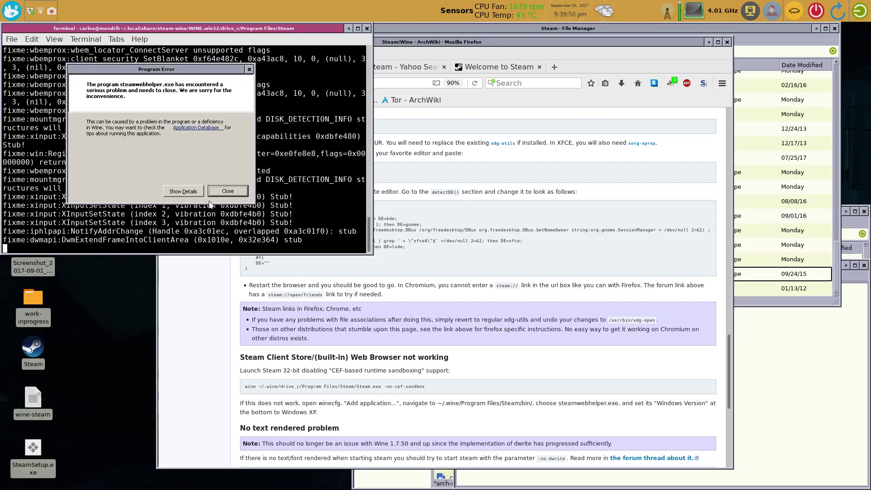
# Close the steamwebhelper.exe error dialog, and close the Steam News window after paging through several items
pyautogui.click(217, 193)
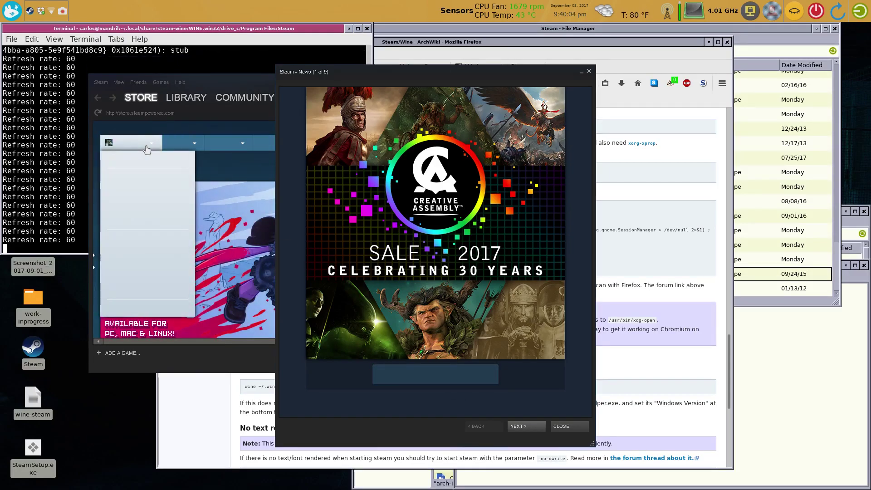
pyautogui.click(515, 430)
pyautogui.click(515, 429)
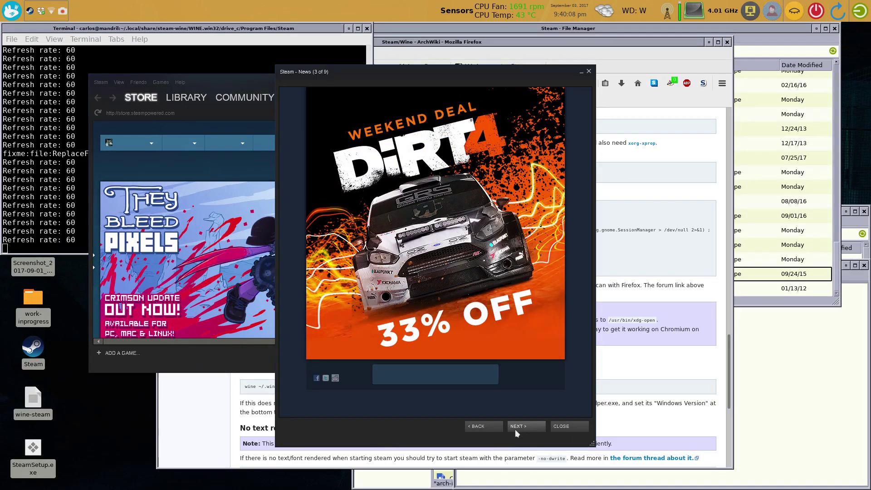
pyautogui.click(516, 429)
pyautogui.click(516, 430)
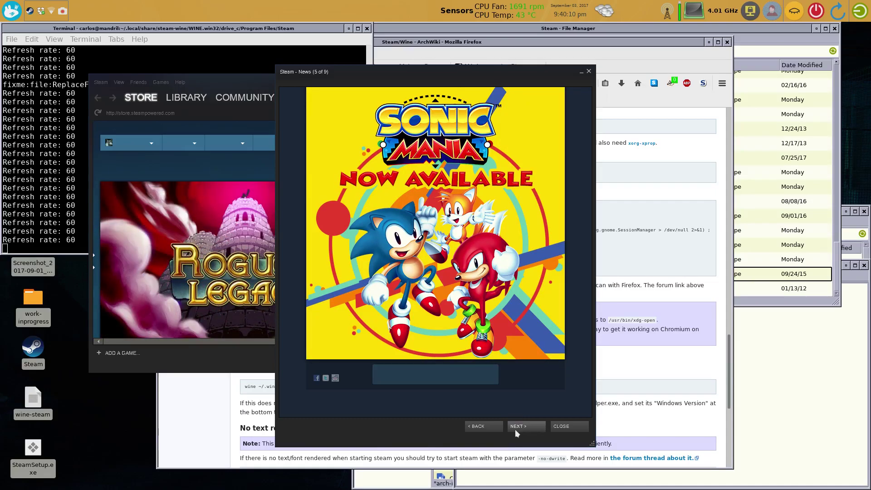
pyautogui.click(515, 429)
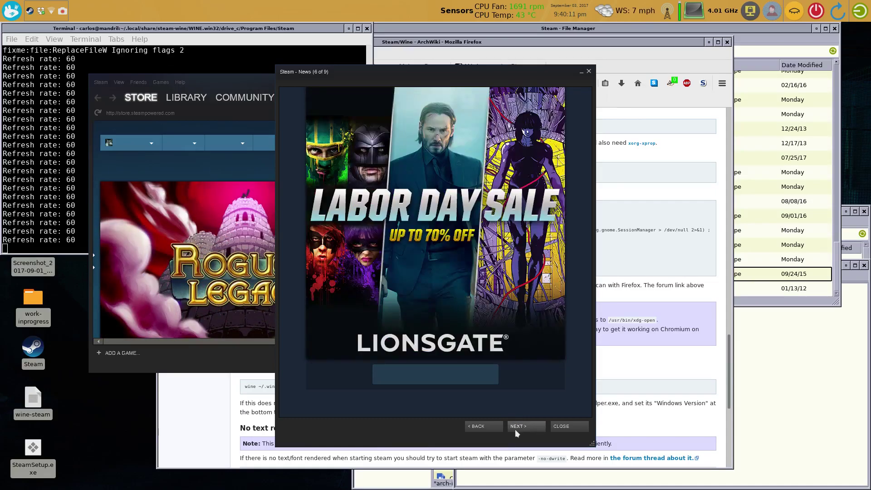
pyautogui.click(561, 427)
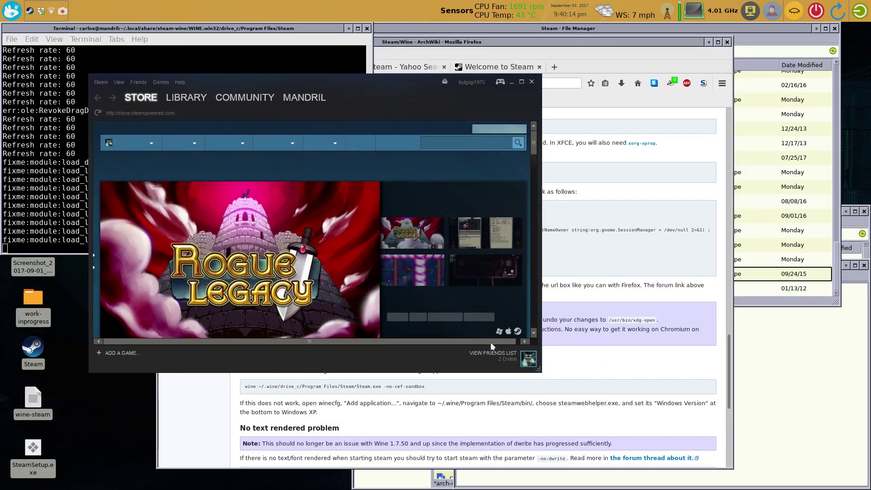
pyautogui.moveTo(324, 150)
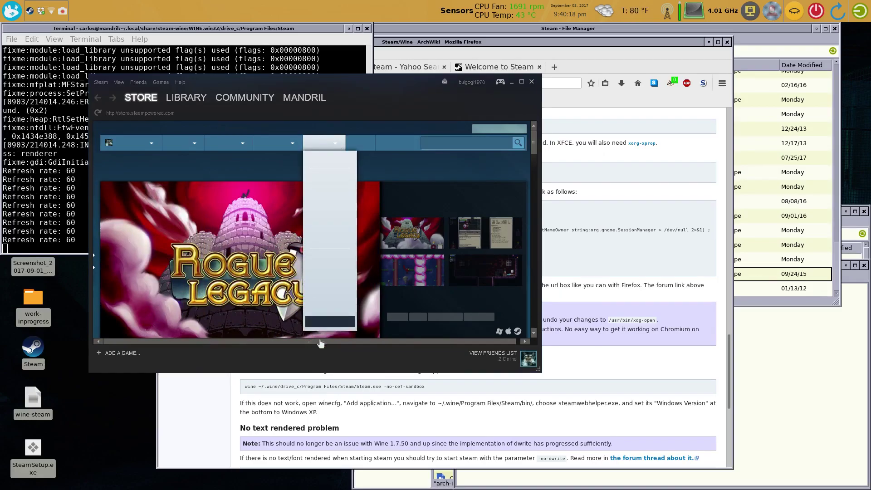
pyautogui.moveTo(184, 96)
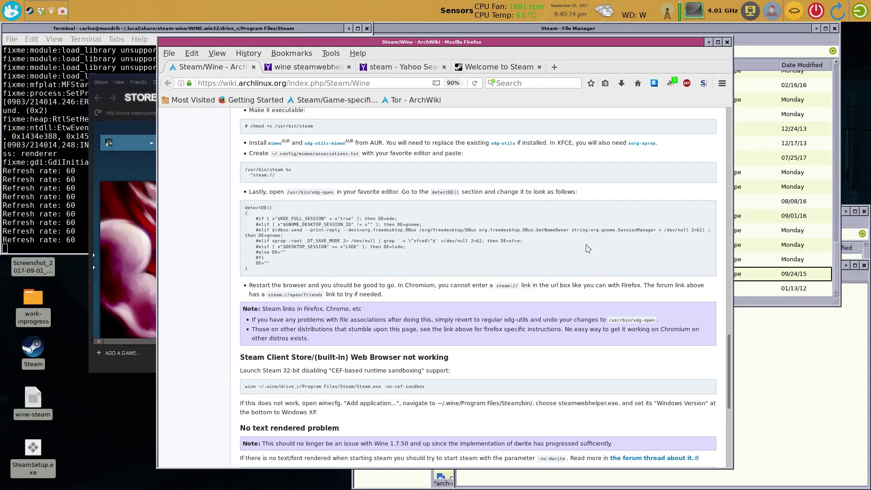
# Copy the -no-dwrite parameter from the "No text rendered problem" section of the Steam/Wine wiki page
pyautogui.click(488, 379)
pyautogui.scroll(-2, 488, 354)
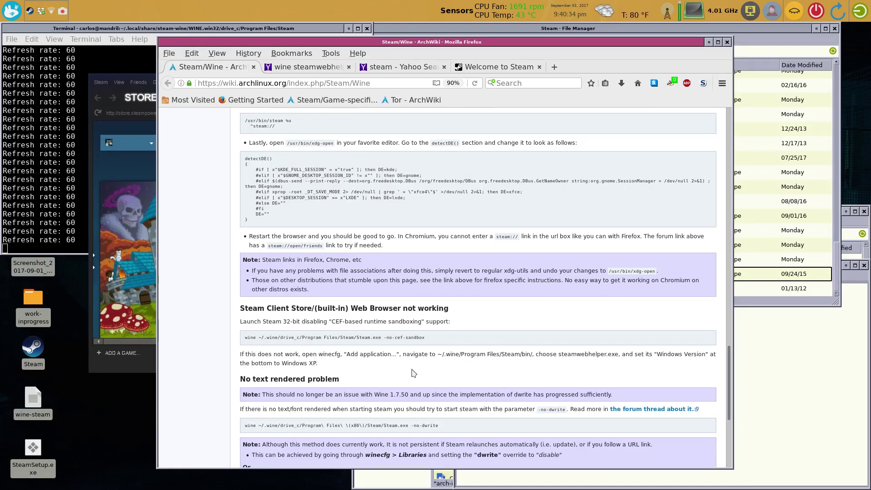
pyautogui.scroll(-2, 414, 373)
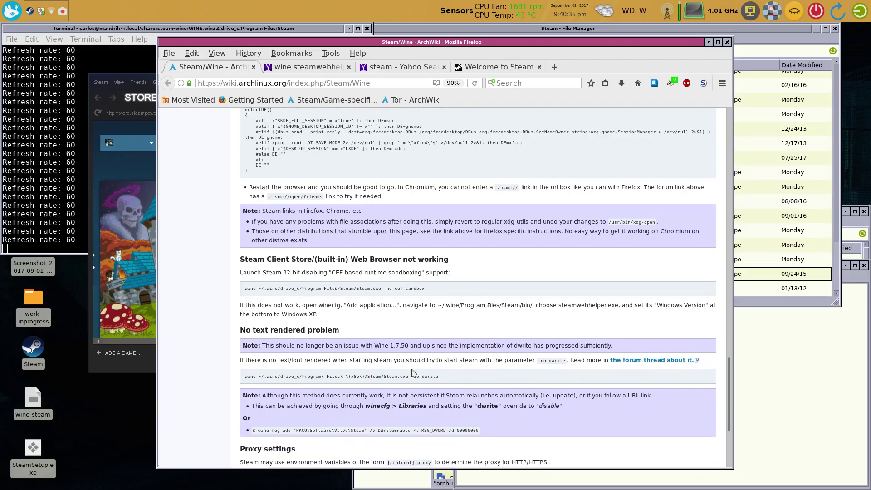
pyautogui.scroll(-1, 413, 373)
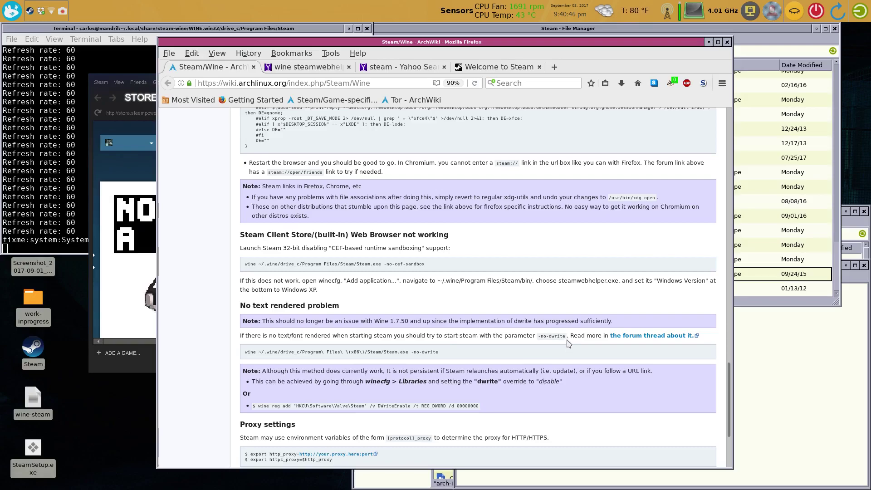
pyautogui.moveTo(567, 338); pyautogui.dragTo(538, 338)
pyautogui.rightClick(543, 339)
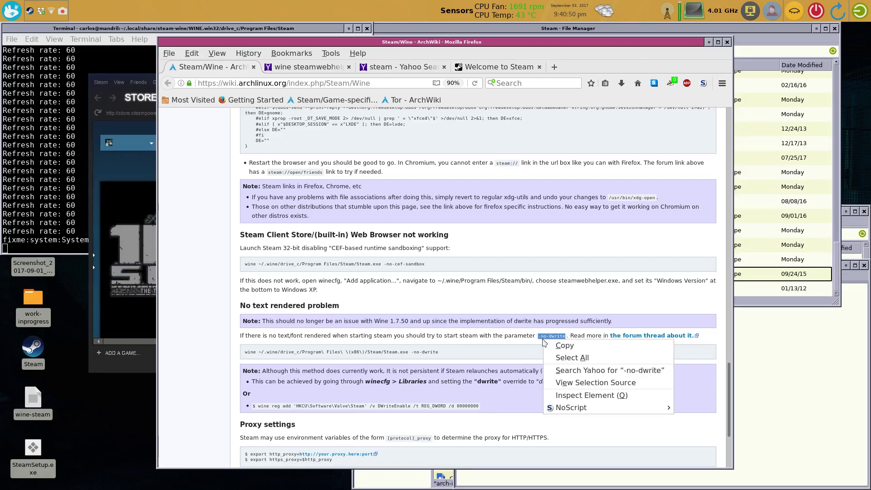
pyautogui.click(560, 347)
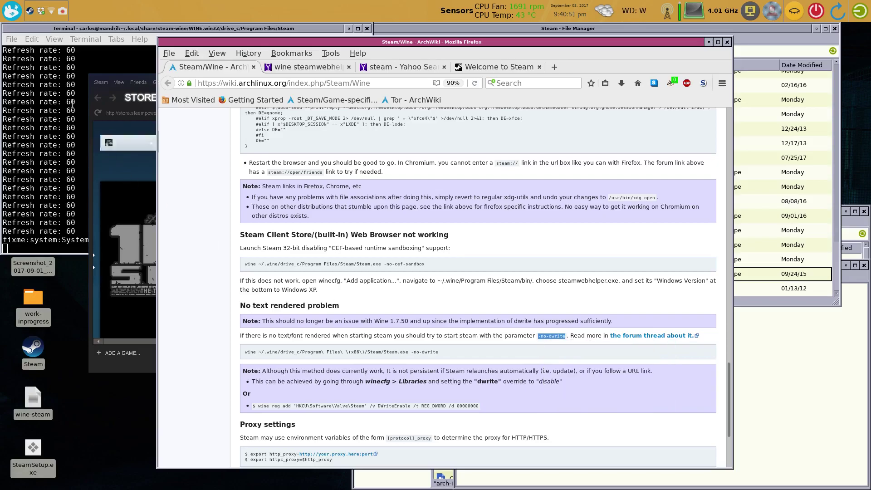
# Bring the Steam client to the front and exit it
pyautogui.click(102, 80)
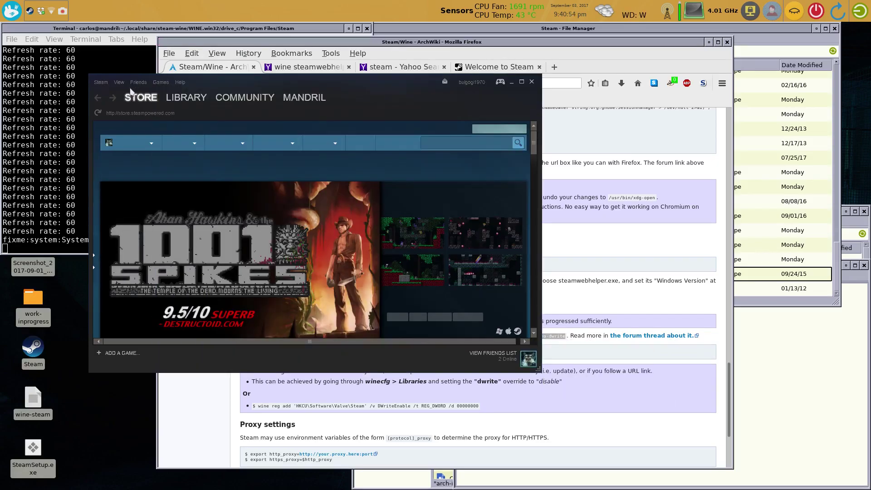
pyautogui.click(101, 82)
pyautogui.click(112, 151)
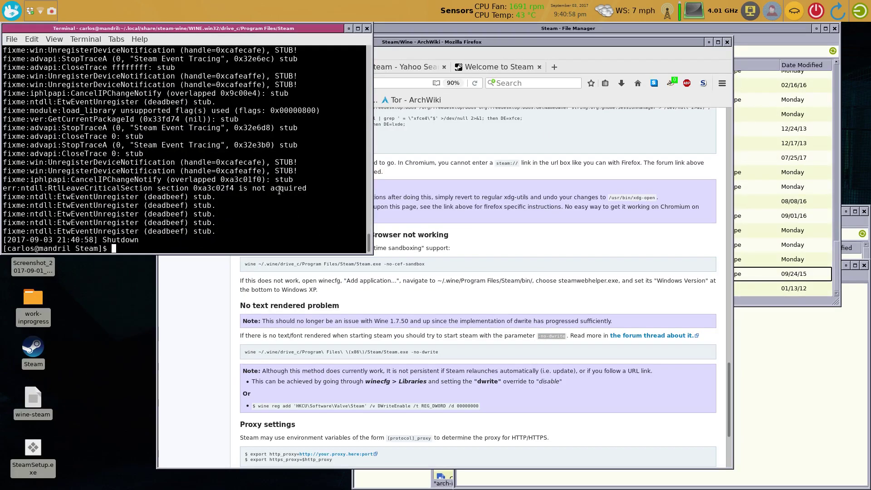
# Clear the terminal and run wine steam.exe with the -no-cef-sandbox and copied -no-dwrite options
pyautogui.write('clear')
pyautogui.press('Return')
pyautogui.press('Up')
pyautogui.press('Up')
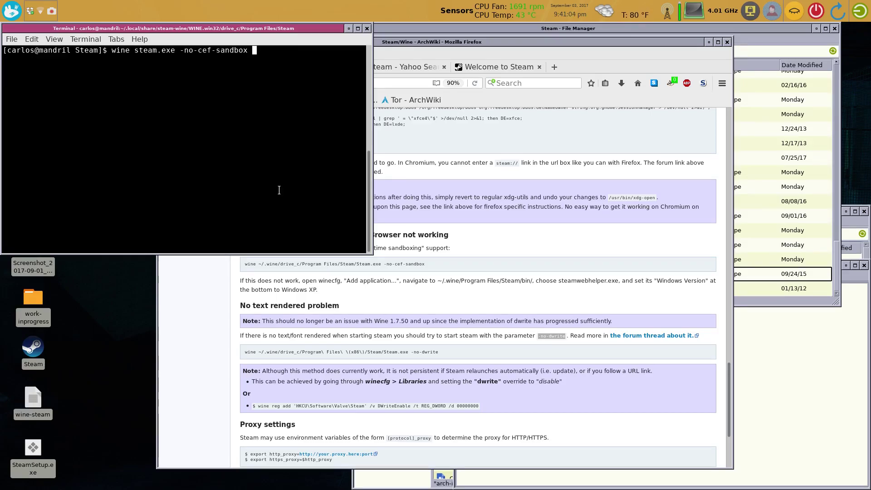
pyautogui.middleClick(279, 190)
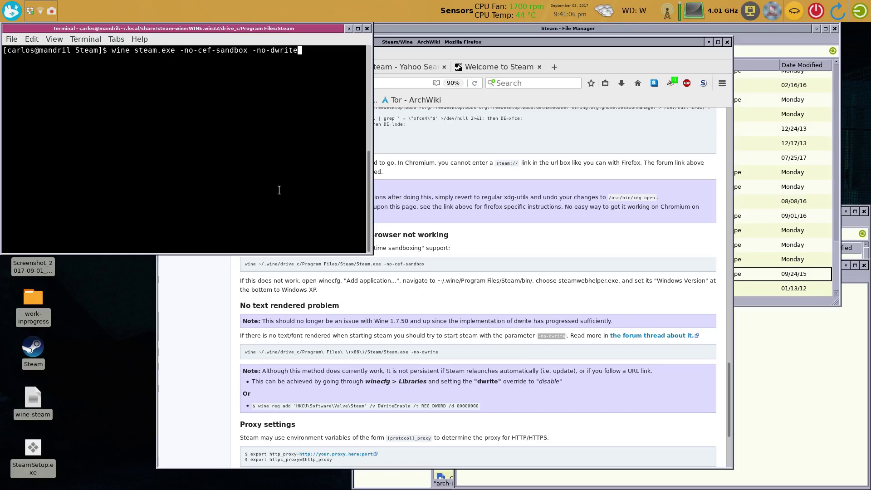
pyautogui.press('Return')
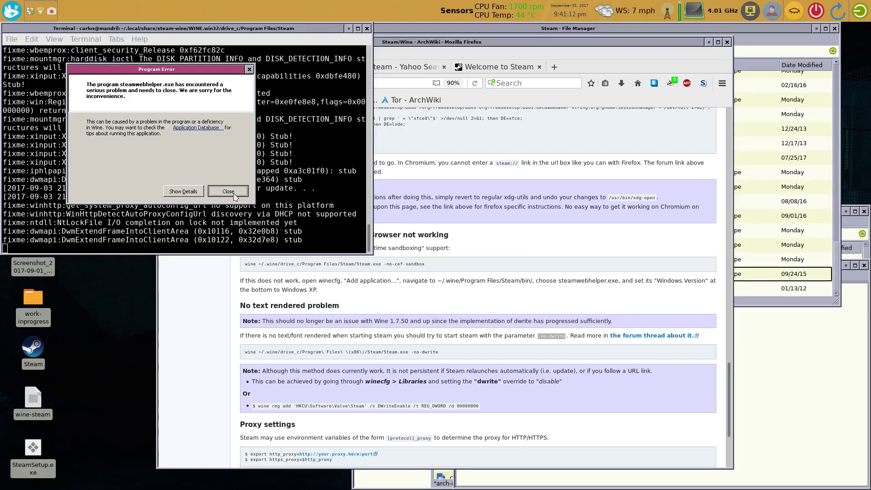
# Dismiss the steamwebhelper.exe error dialog, and close the Steam News window after paging to its last item
pyautogui.click(234, 196)
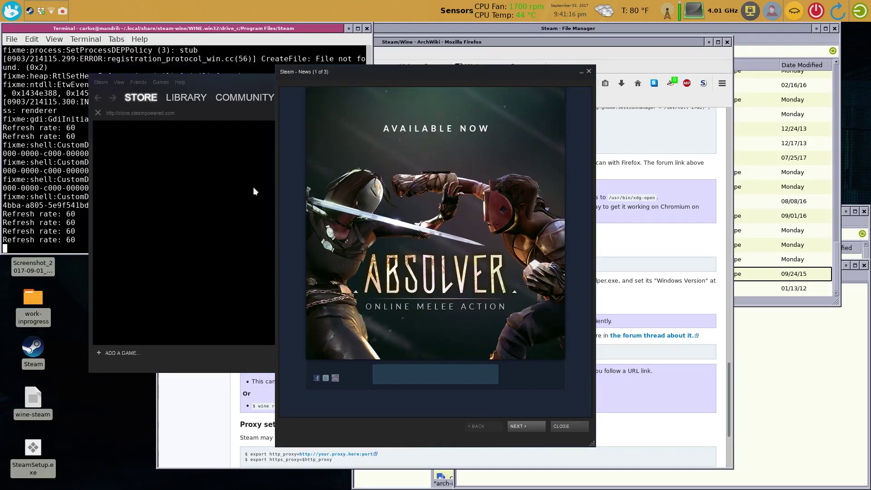
pyautogui.moveTo(183, 144)
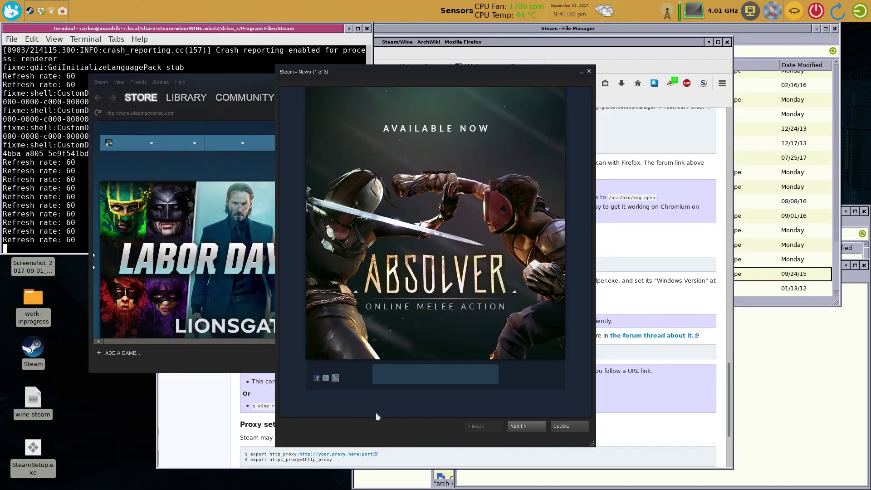
pyautogui.doubleClick(530, 428)
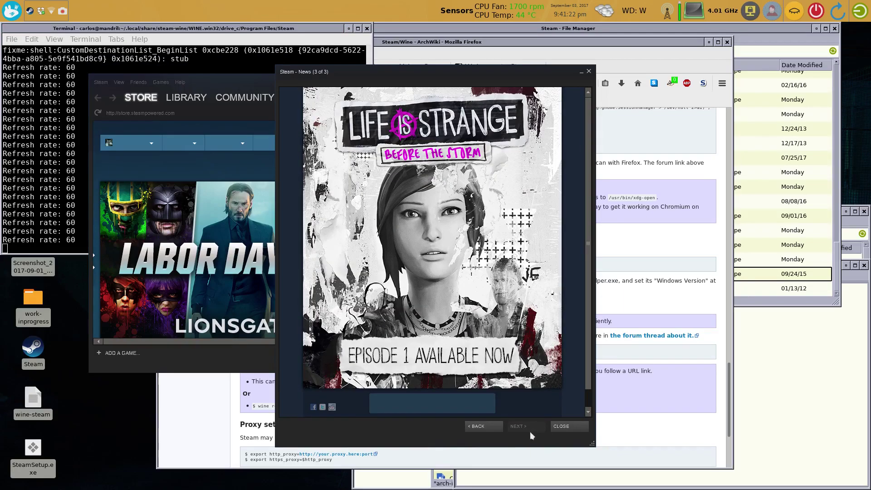
pyautogui.click(561, 426)
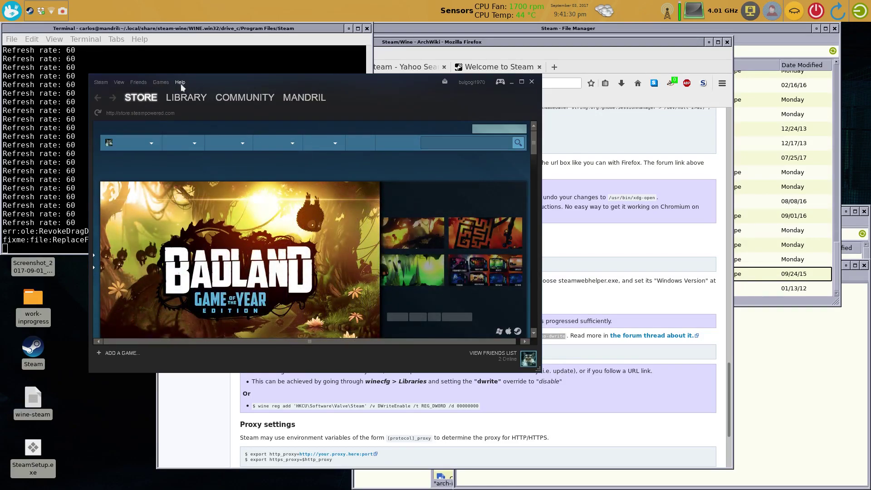
# Exit the Steam client and review the text rendering section of the Steam/Wine wiki page in Firefox
pyautogui.click(99, 84)
pyautogui.click(113, 150)
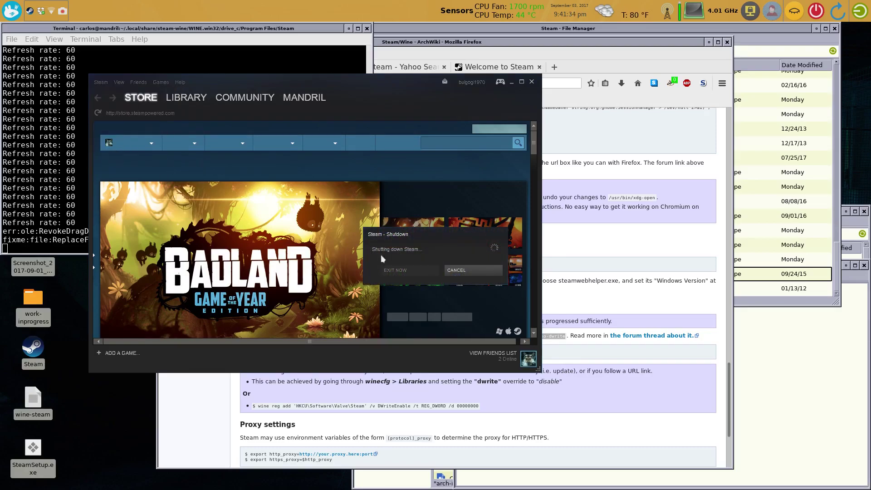
pyautogui.click(609, 301)
pyautogui.scroll(-2, 609, 301)
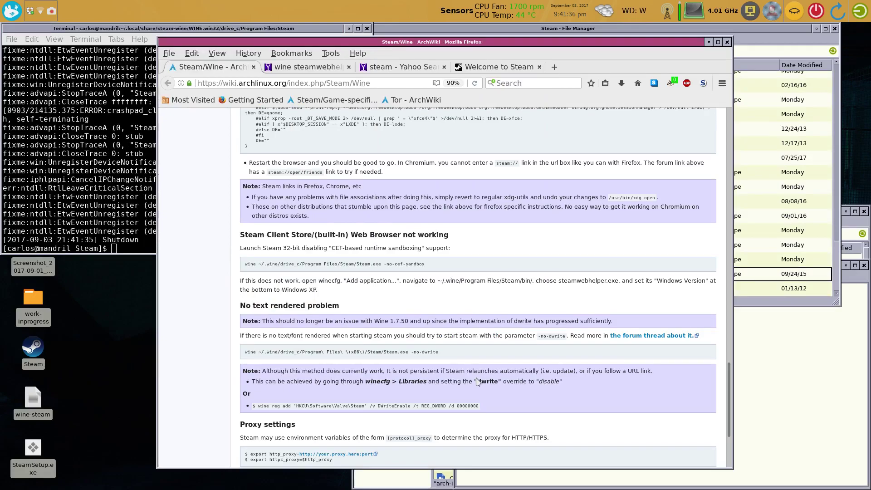
pyautogui.scroll(-2, 479, 382)
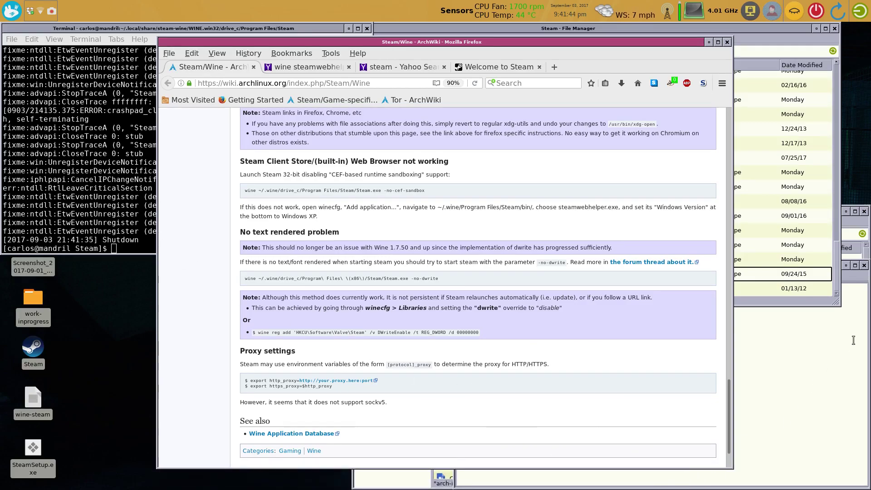
# Copy the line WINEARCH=win32 WINEPREFIX=~/.wine-steam winecfg from the wine-steam notes in Mousepad
pyautogui.click(801, 316)
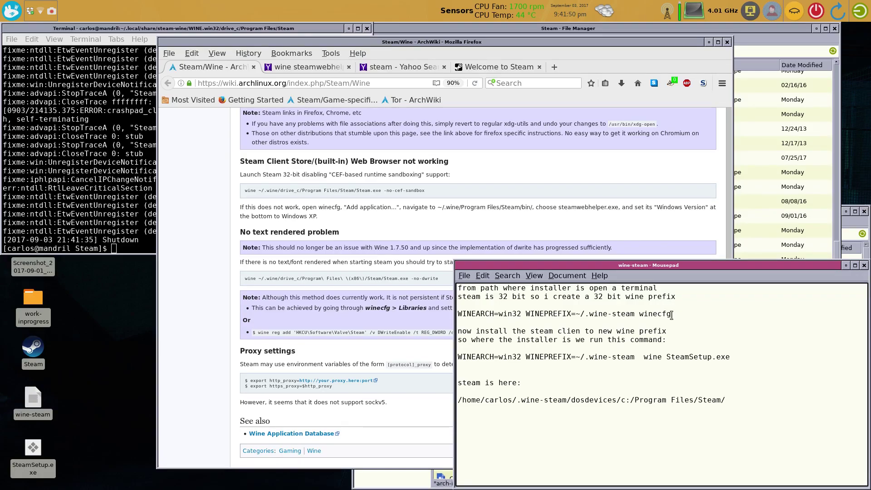
pyautogui.moveTo(672, 315); pyautogui.dragTo(458, 315)
pyautogui.rightClick(460, 317)
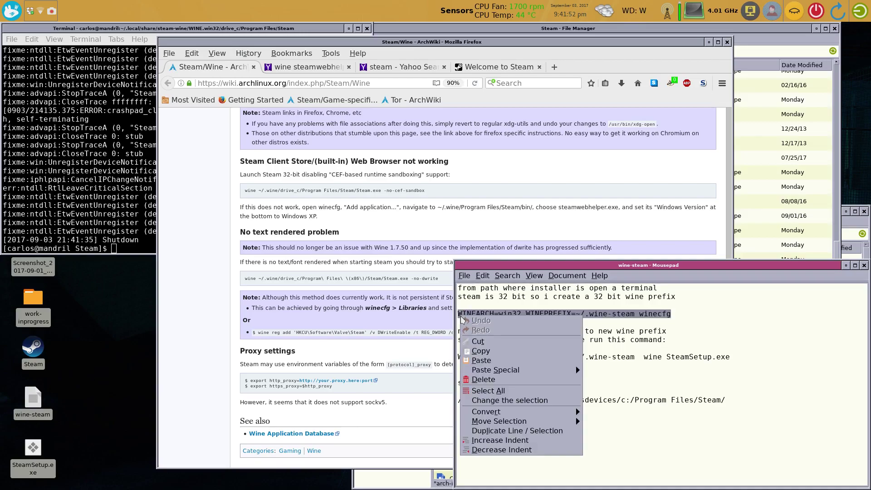
pyautogui.click(481, 351)
# Move the wine-steam notes window mostly off the lower screen edge and minimize the browser to expose the Steam folder path
pyautogui.click(95, 216)
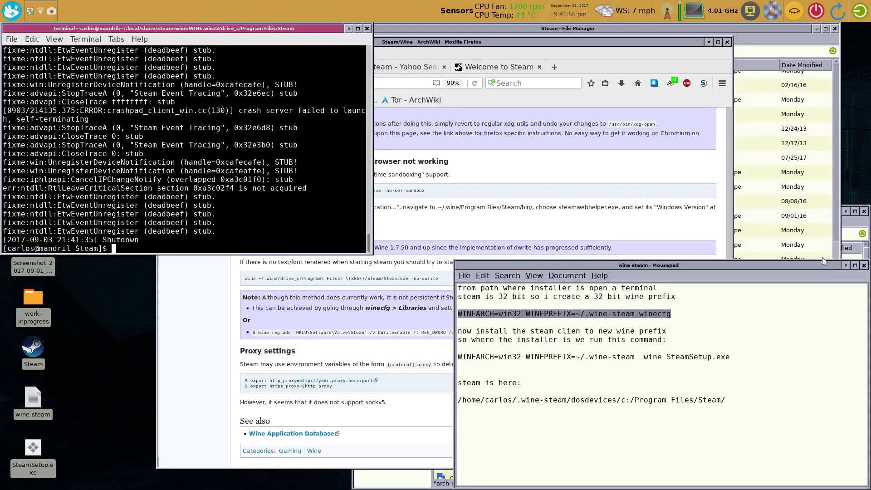
pyautogui.moveTo(819, 266); pyautogui.dragTo(668, 442)
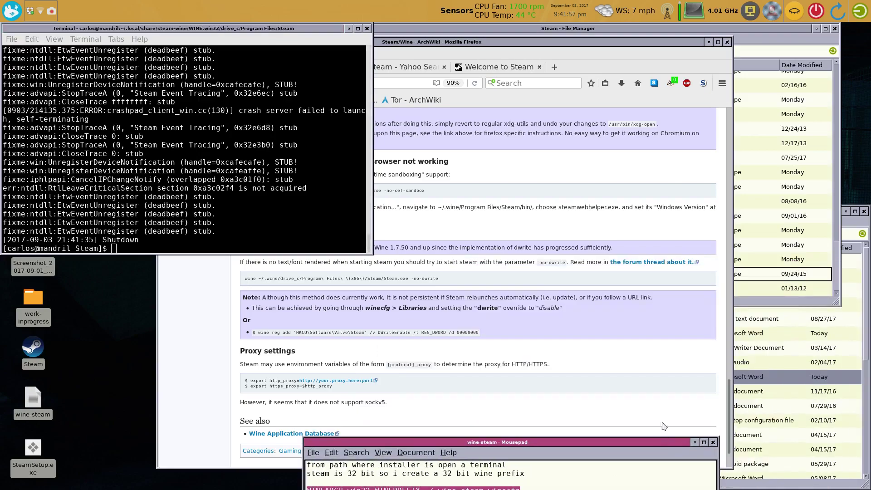
pyautogui.click(710, 42)
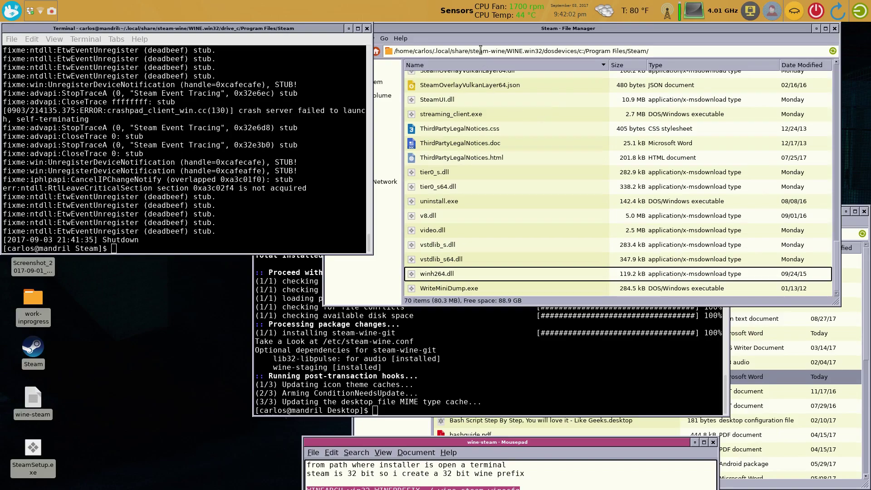
# Paste the copied command into the Steam folder's terminal and change its WINEPREFIX to ~/.steam-wine
pyautogui.click(188, 235)
pyautogui.rightClick(188, 236)
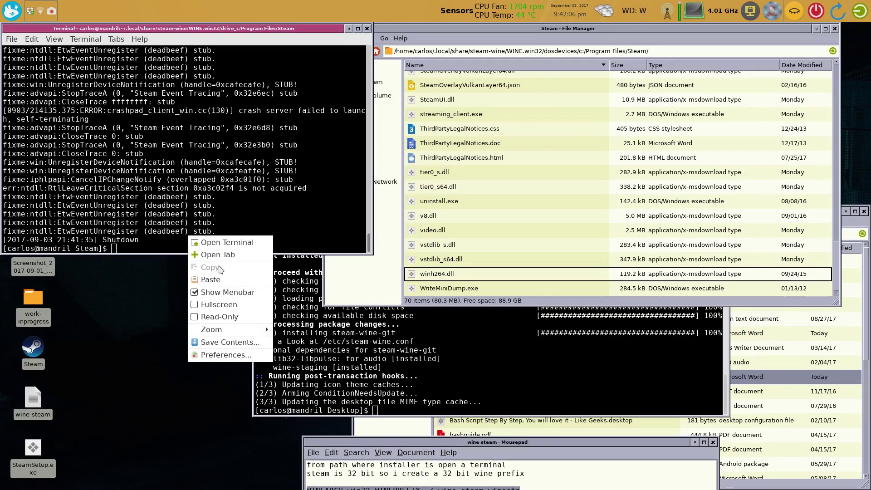
pyautogui.click(211, 279)
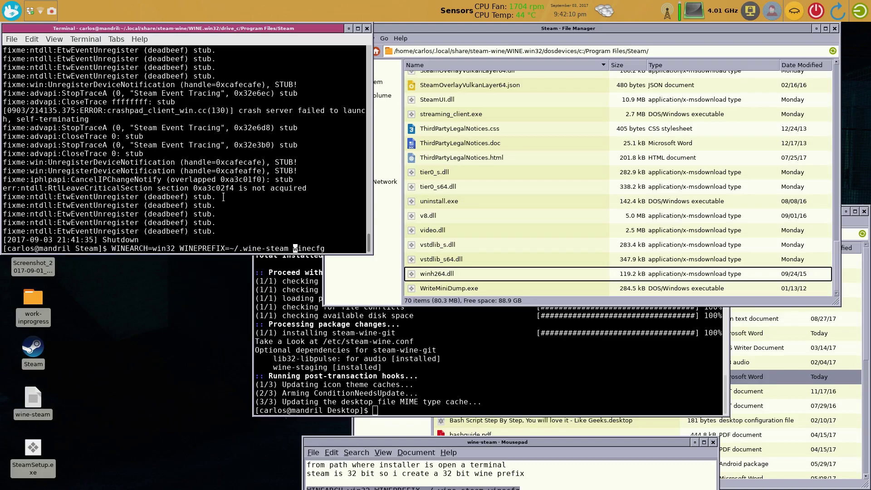
pyautogui.press('Left')
pyautogui.press('BackSpace')
pyautogui.press('BackSpace')
pyautogui.press('BackSpace')
pyautogui.press('BackSpace')
pyautogui.press('BackSpace')
pyautogui.press('BackSpace')
pyautogui.press('BackSpace')
pyautogui.press('BackSpace')
pyautogui.press('BackSpace')
pyautogui.press('BackSpace')
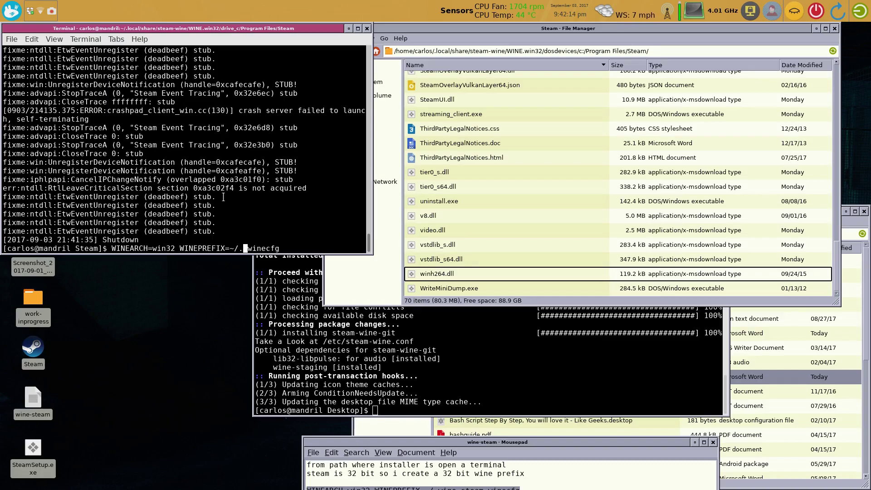
pyautogui.write('steam')
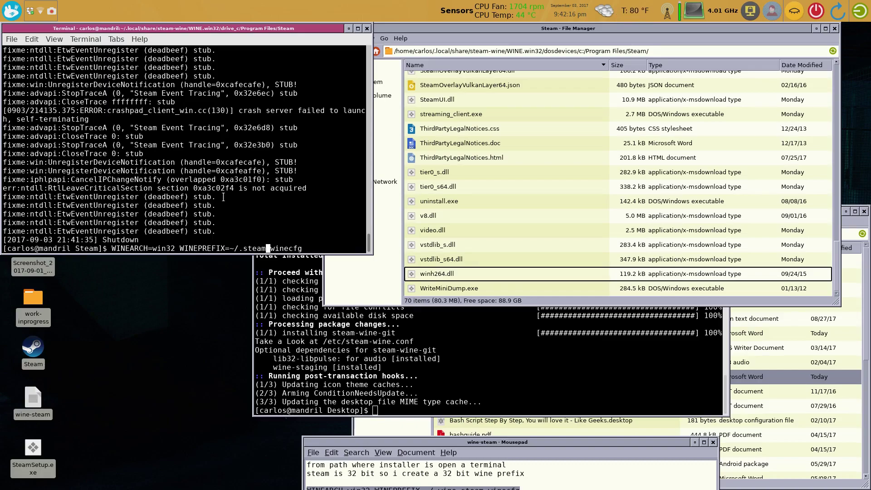
pyautogui.write('-win')
pyautogui.write('e ')
# Replace winecfg in the command with wine Steam.exe -no-cef-sandbox, widening the terminal to fit the line, and run it
pyautogui.write('wine Stea')
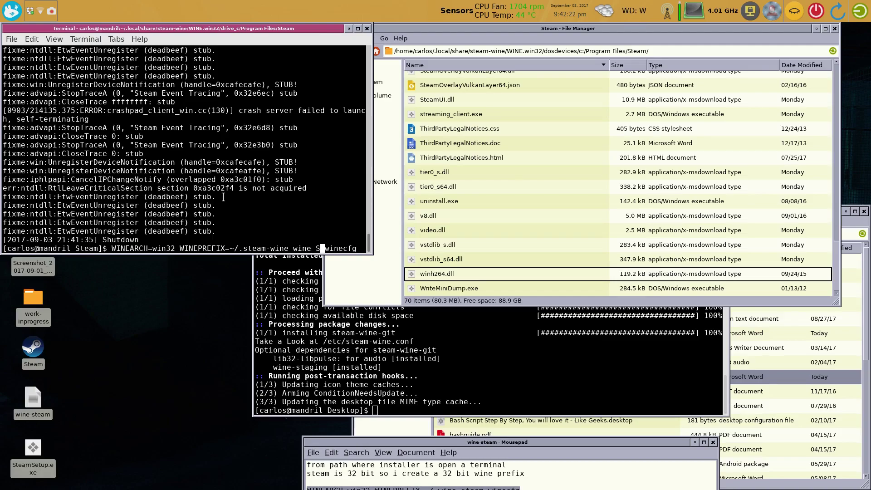
pyautogui.write('m.exe')
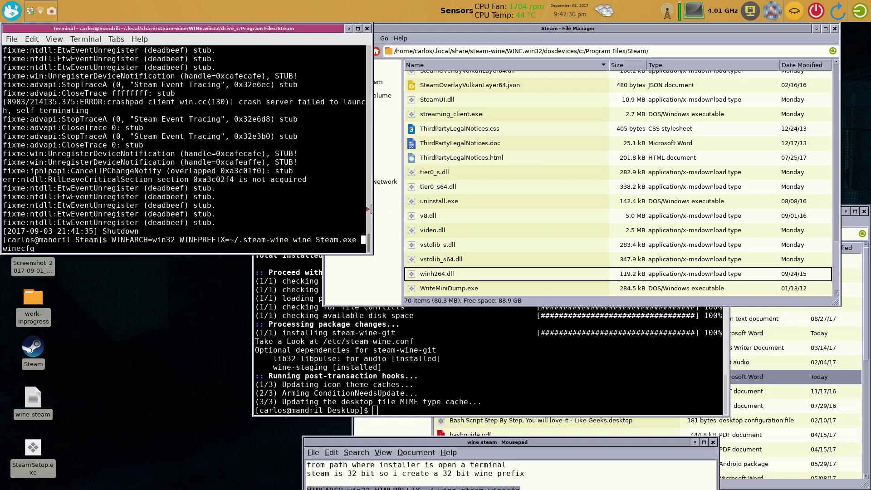
pyautogui.moveTo(370, 209); pyautogui.dragTo(512, 218)
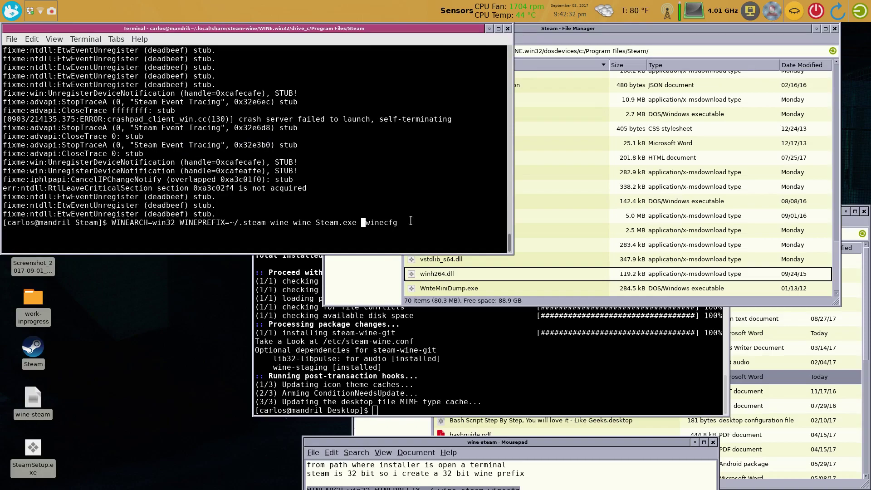
pyautogui.press('Right')
pyautogui.press('Right')
pyautogui.press('Right')
pyautogui.press('Right')
pyautogui.press('Right')
pyautogui.press('Right')
pyautogui.press('Right')
pyautogui.press('BackSpace')
pyautogui.press('BackSpace')
pyautogui.press('BackSpace')
pyautogui.press('BackSpace')
pyautogui.press('BackSpace')
pyautogui.press('BackSpace')
pyautogui.press('BackSpace')
pyautogui.write('-no-cef-san')
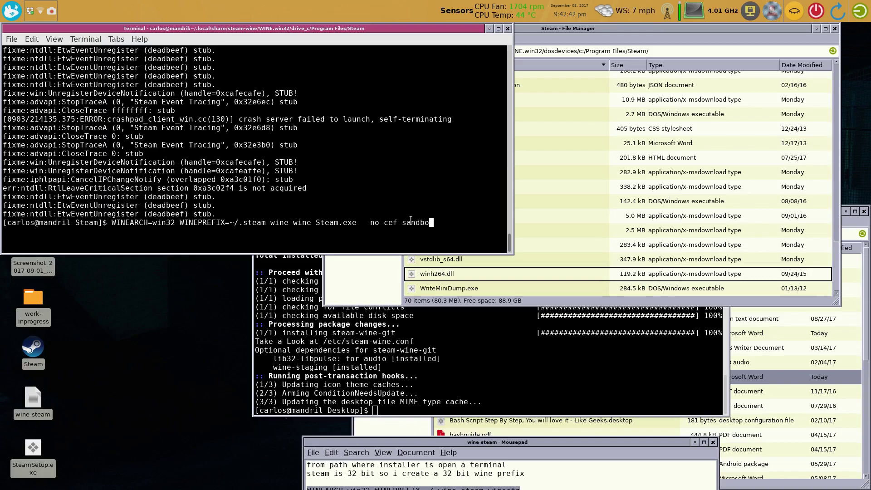
pyautogui.press('Return')
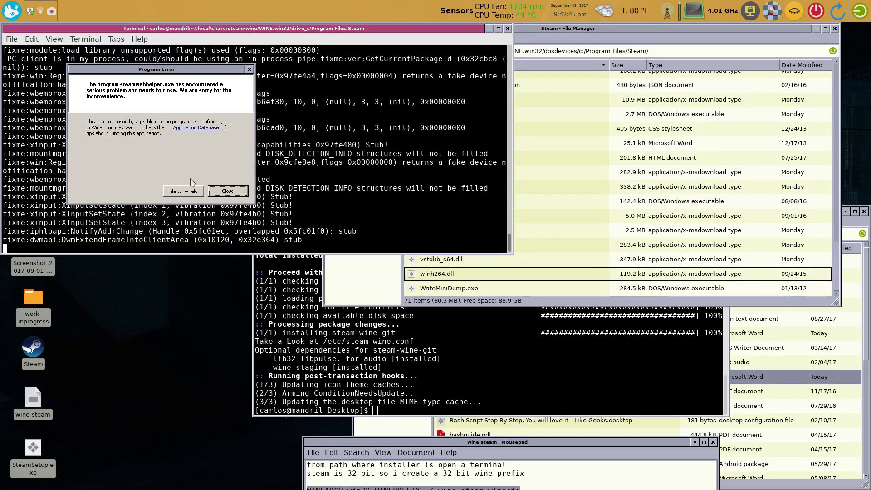
# Dismiss the steamwebhelper.exe error dialog and check Steam's Library and Store pages
pyautogui.click(215, 193)
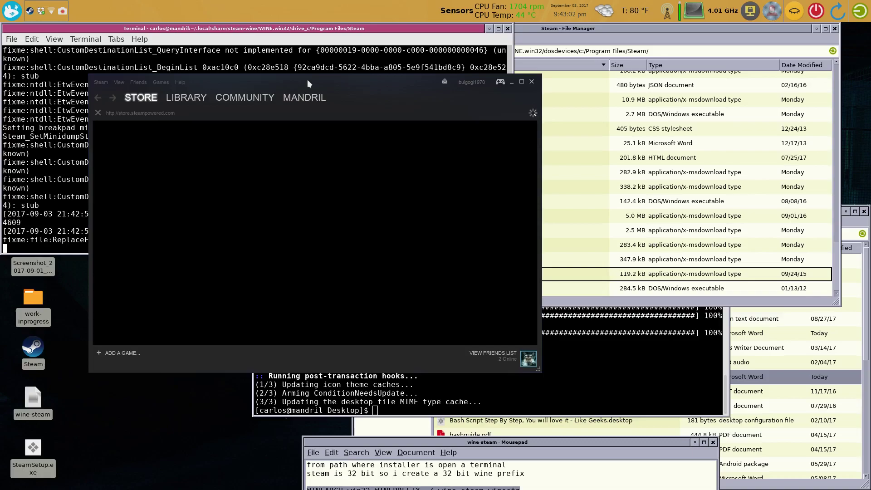
pyautogui.moveTo(307, 80); pyautogui.dragTo(265, 77)
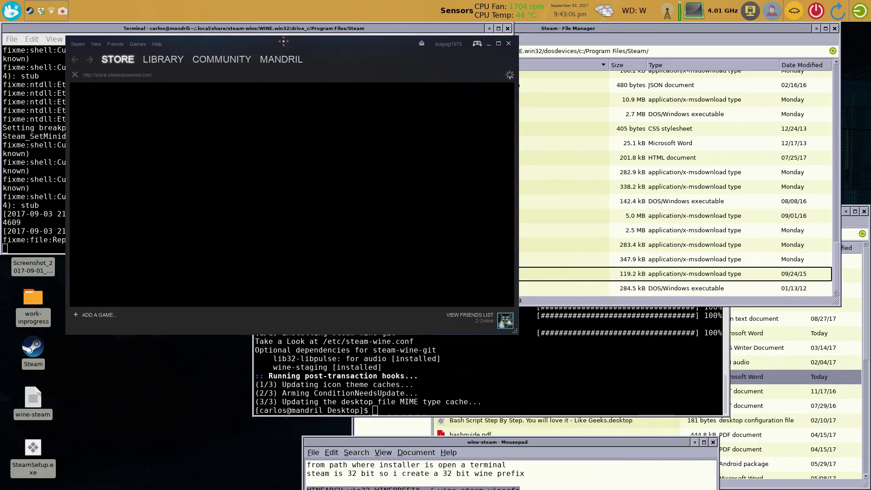
pyautogui.moveTo(108, 98)
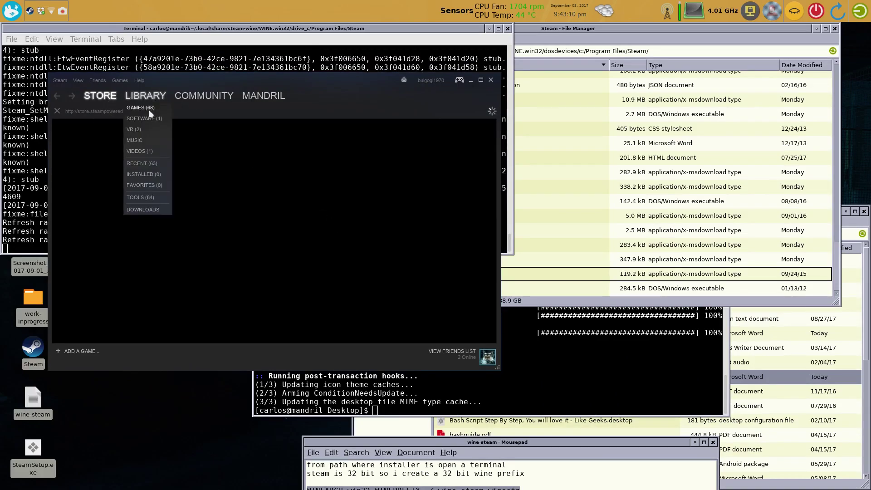
pyautogui.click(141, 96)
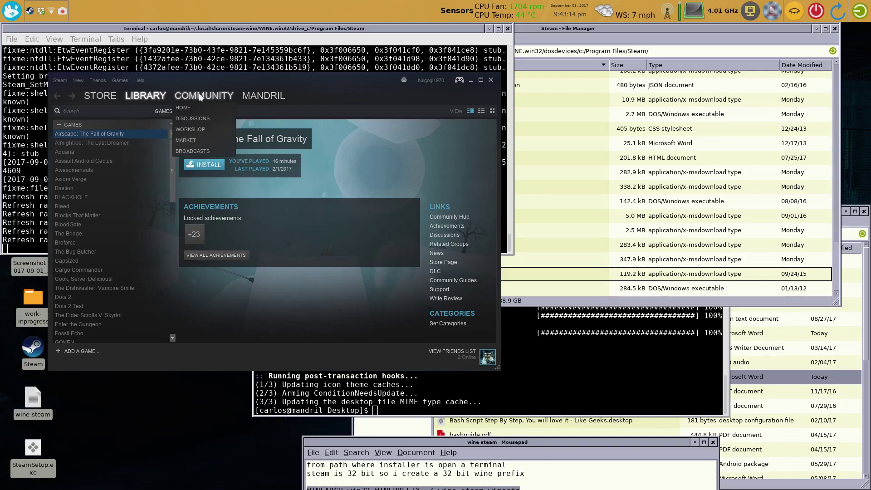
pyautogui.moveTo(267, 96)
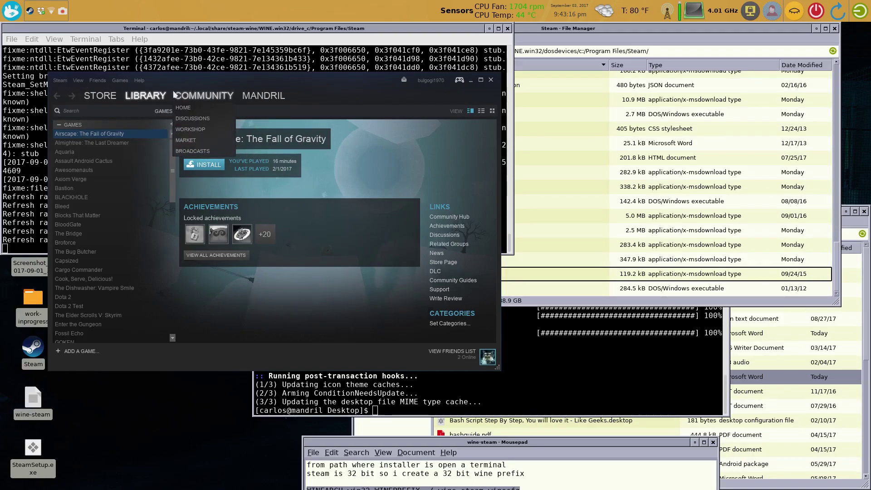
pyautogui.moveTo(86, 96)
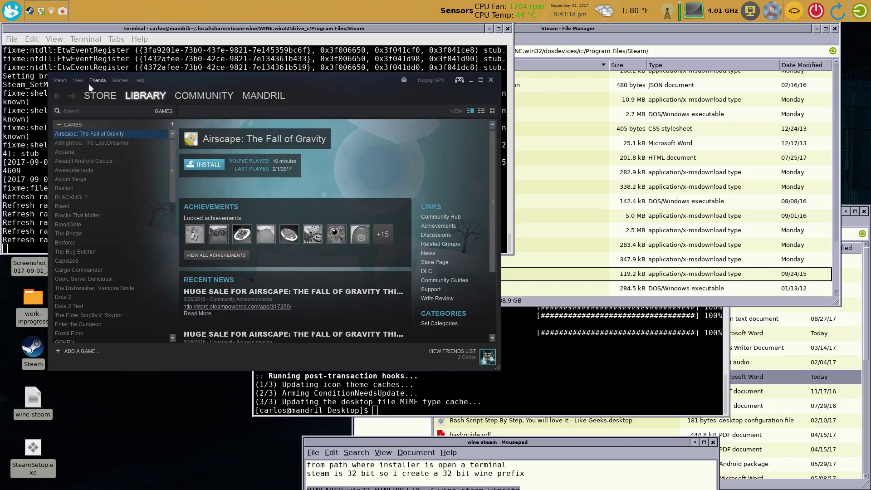
pyautogui.click(93, 95)
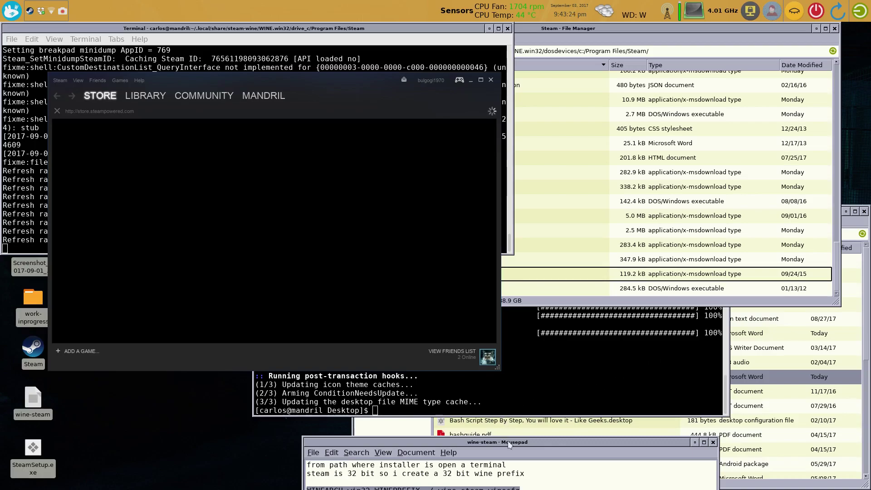
# Close the Steam window and exit the Steam client completely
pyautogui.click(491, 80)
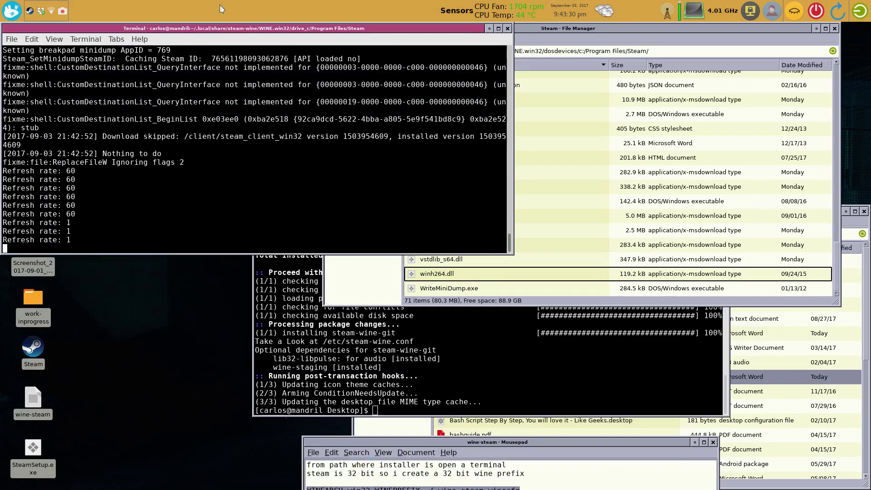
pyautogui.rightClick(29, 12)
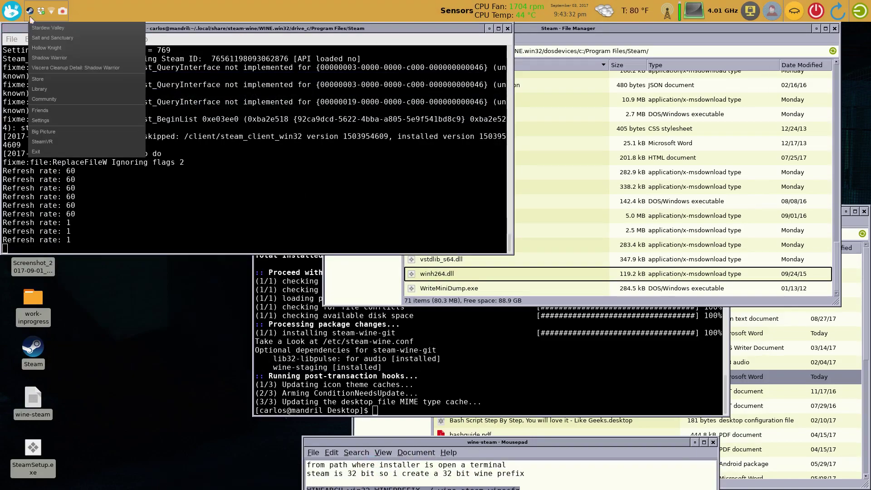
pyautogui.click(58, 151)
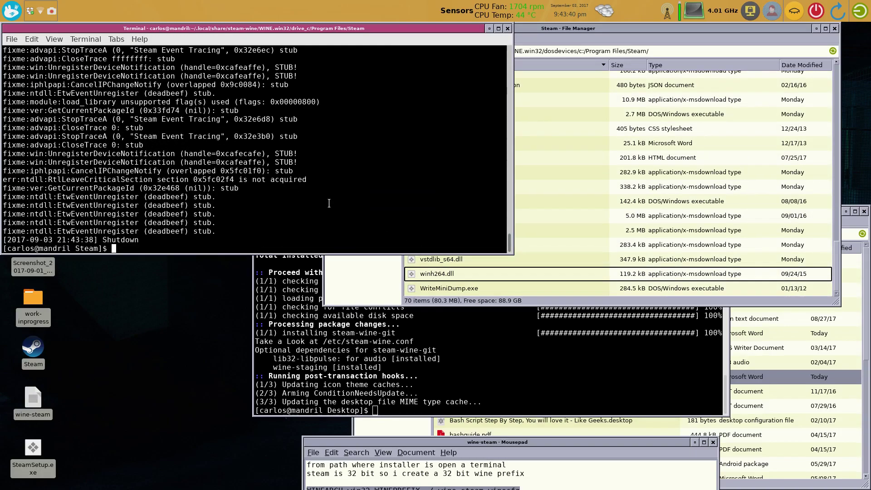
# Run the previous Steam launch command again with -no-dwrite appended, and dismiss the steamwebhelper.exe error dialog
pyautogui.press('Up')
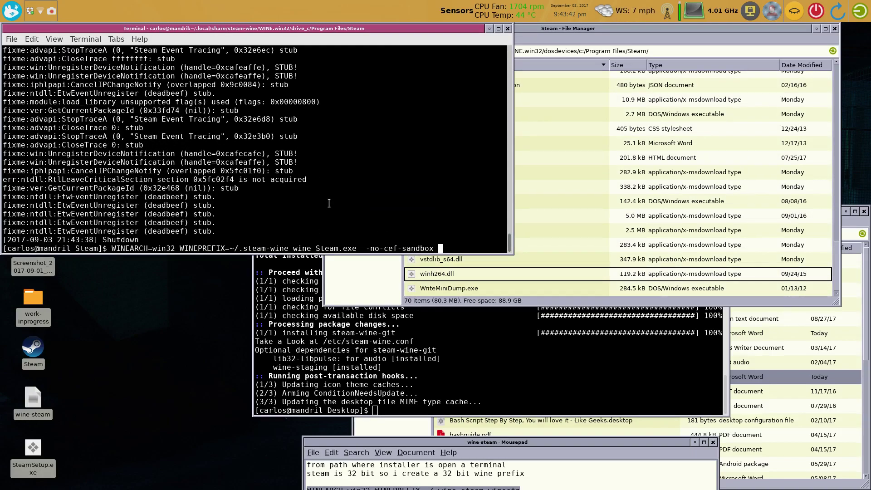
pyautogui.write('-no')
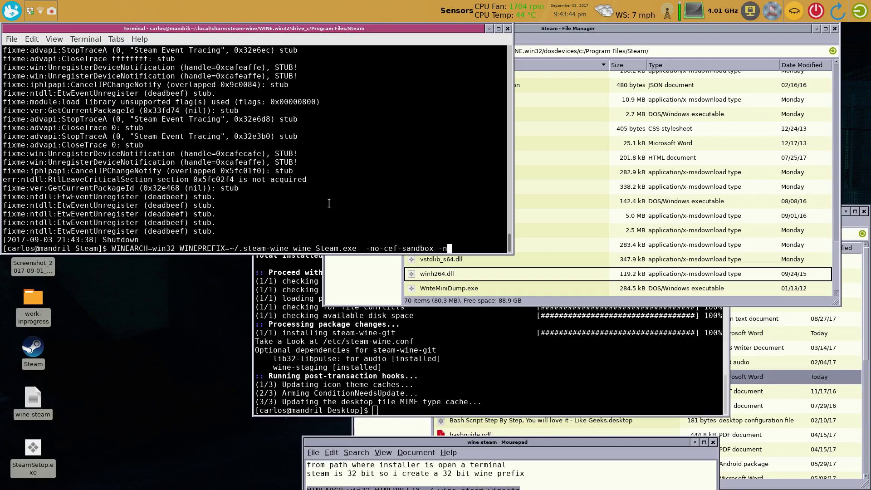
pyautogui.write('-dwr')
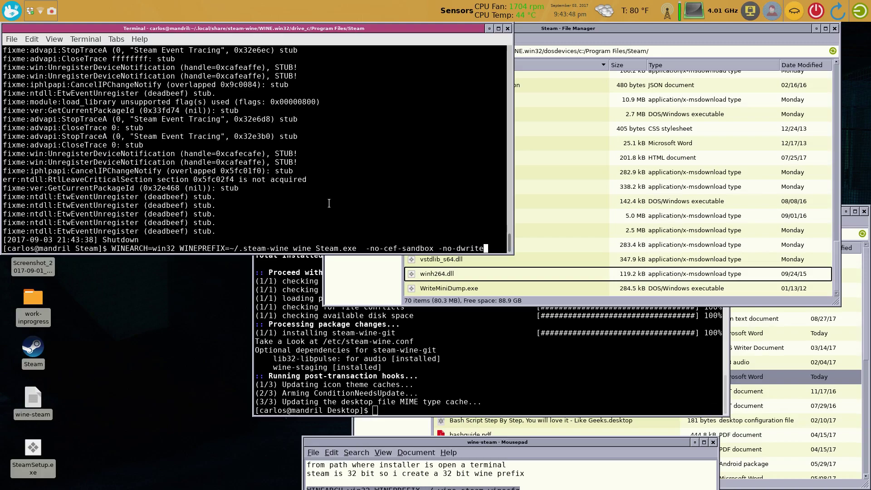
pyautogui.write('ite')
pyautogui.press('Return')
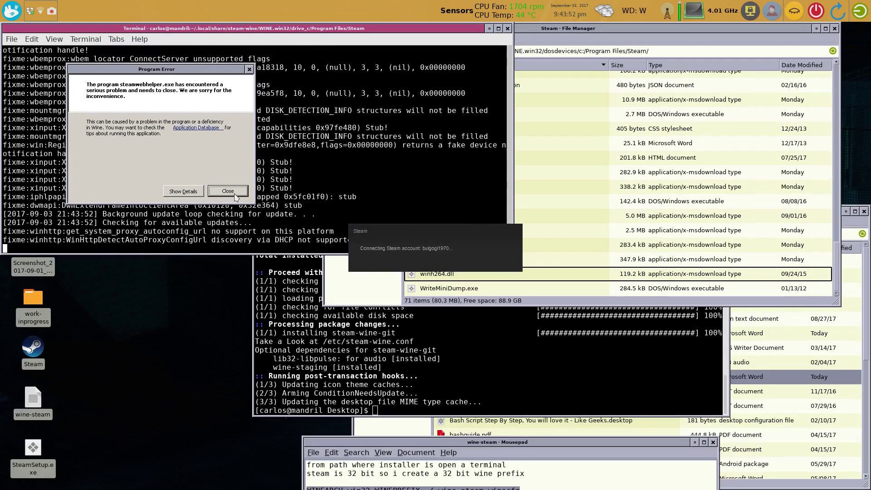
pyautogui.click(227, 191)
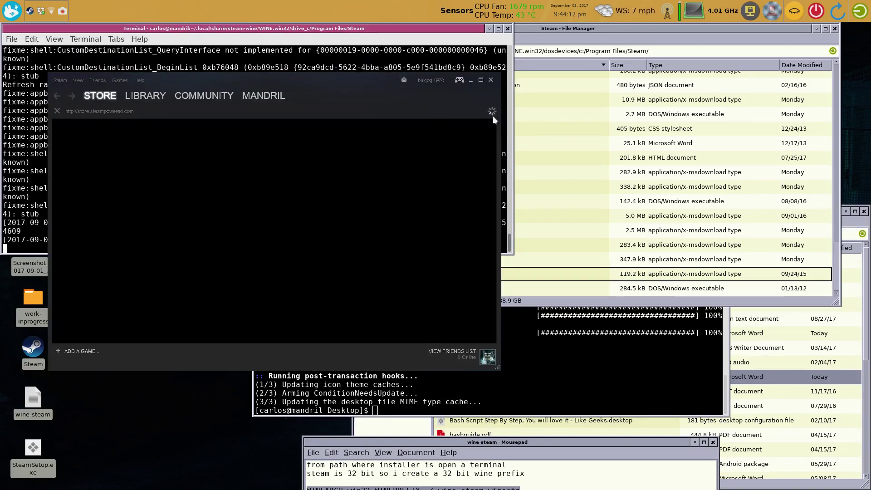
pyautogui.moveTo(292, 77); pyautogui.dragTo(374, 298)
# Clear the terminal and run winetricks in place of the Steam launch, keeping WINEARCH=win32 and WINEPREFIX=~/.steam-wine
pyautogui.write('clear')
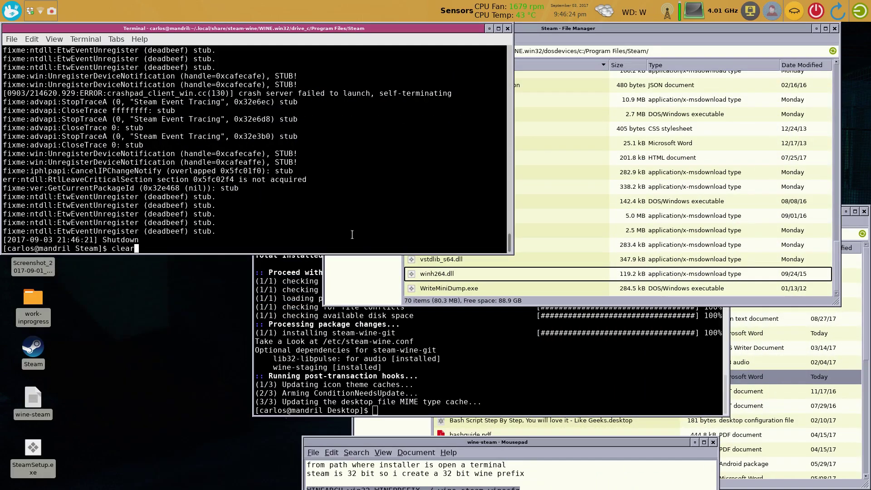
pyautogui.press('Return')
pyautogui.press('Up')
pyautogui.press('Up')
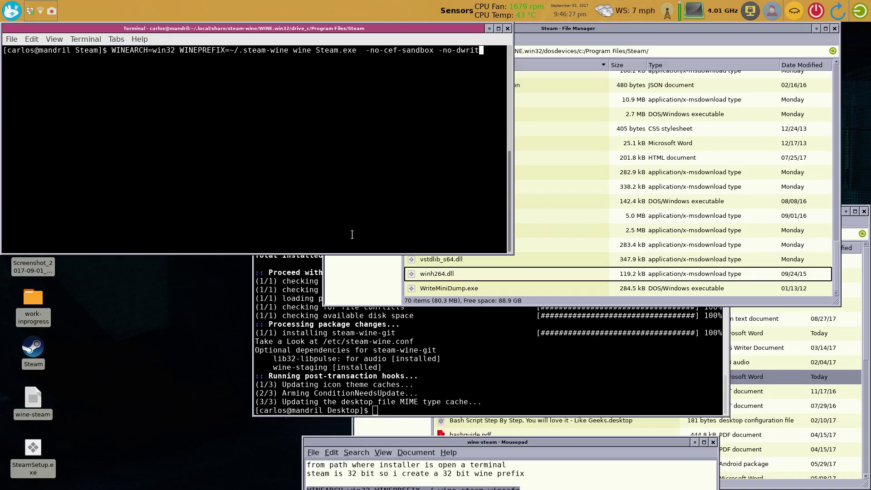
pyautogui.press('BackSpace')
pyautogui.press('BackSpace')
pyautogui.press('BackSpace')
pyautogui.press('BackSpace')
pyautogui.press('BackSpace')
pyautogui.press('BackSpace')
pyautogui.press('BackSpace')
pyautogui.press('BackSpace')
pyautogui.press('BackSpace')
pyautogui.press('BackSpace')
pyautogui.press('BackSpace')
pyautogui.press('BackSpace')
pyautogui.press('BackSpace')
pyautogui.press('BackSpace')
pyautogui.press('BackSpace')
pyautogui.press('BackSpace')
pyautogui.press('BackSpace')
pyautogui.press('BackSpace')
pyautogui.press('BackSpace')
pyautogui.press('BackSpace')
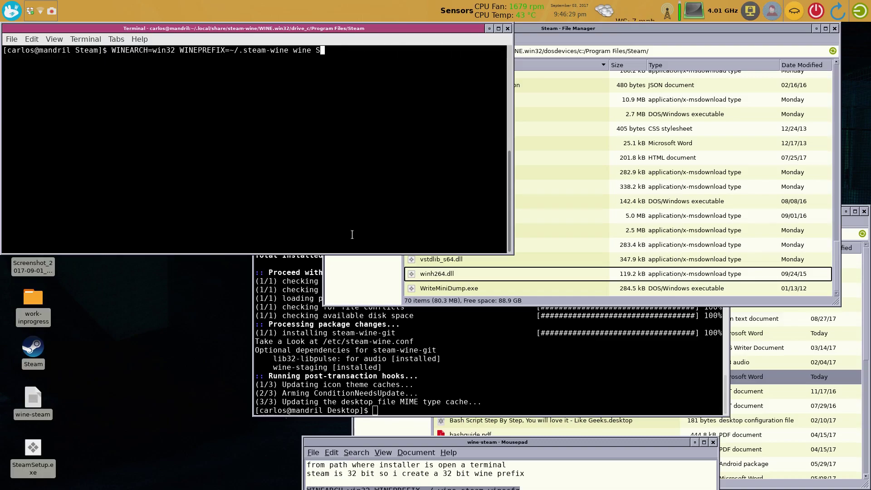
pyautogui.press('BackSpace')
pyautogui.press('BackSpace')
pyautogui.write('etricks')
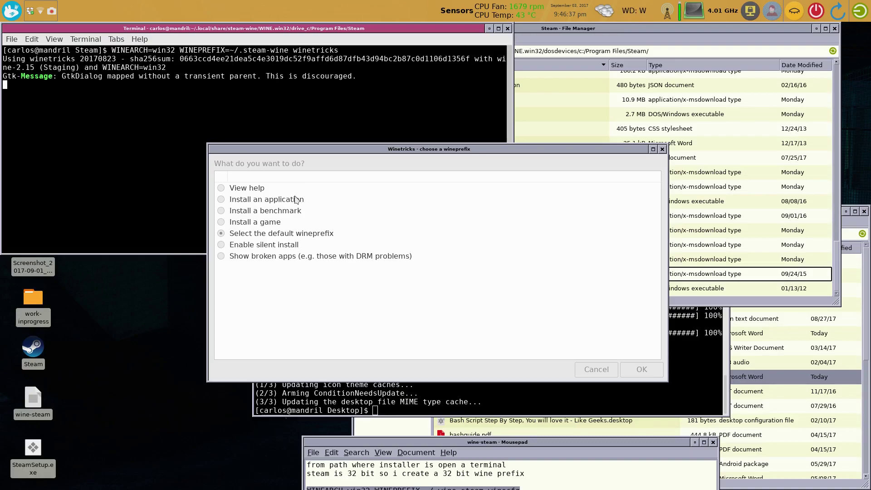
# Select the default wineprefix in Winetricks and install the uff font package, keeping corefonts selected
pyautogui.click(635, 339)
pyautogui.click(641, 370)
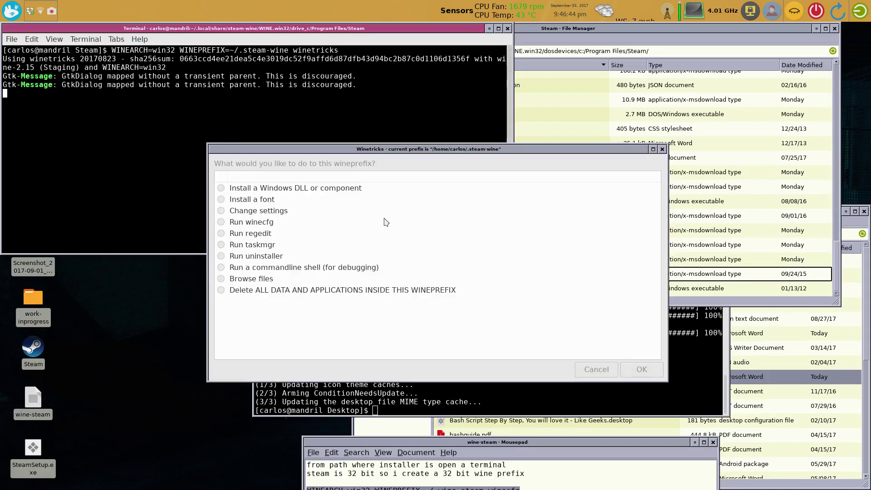
pyautogui.click(221, 201)
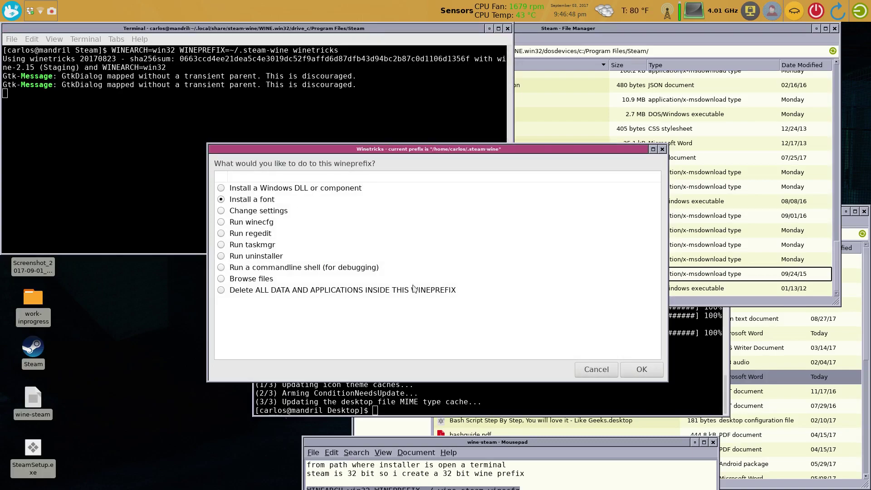
pyautogui.click(642, 369)
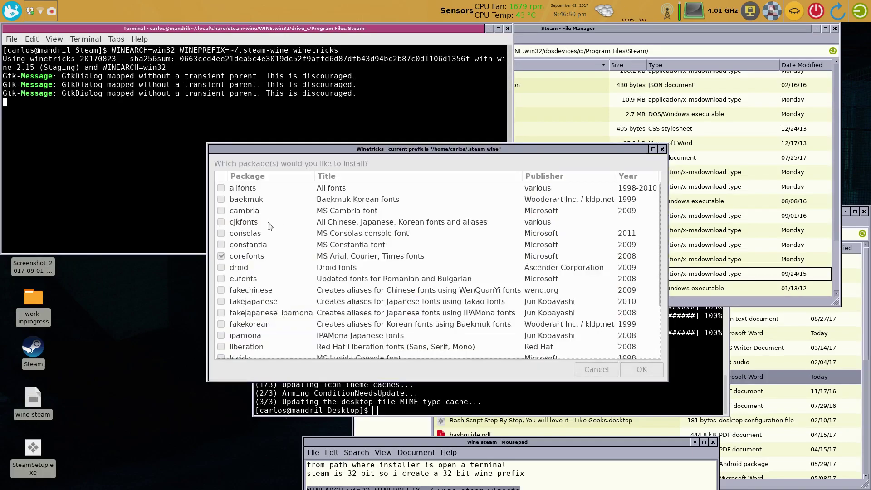
pyautogui.click(249, 259)
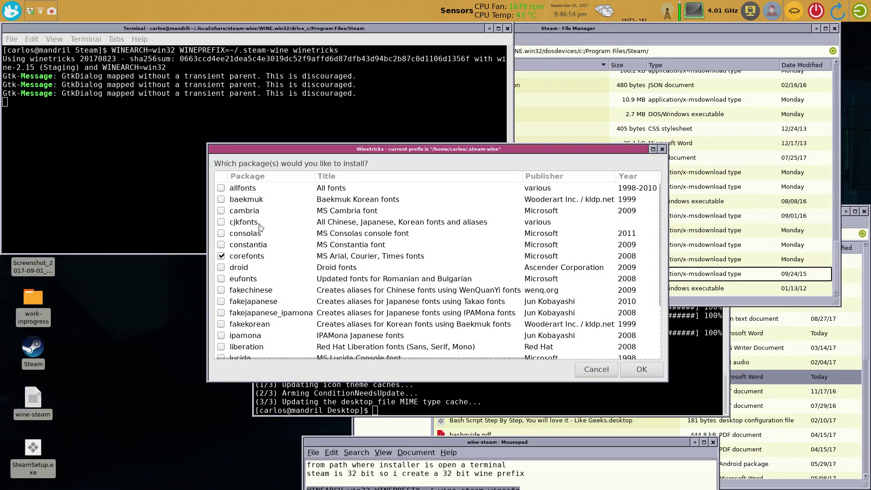
pyautogui.scroll(-5, 281, 270)
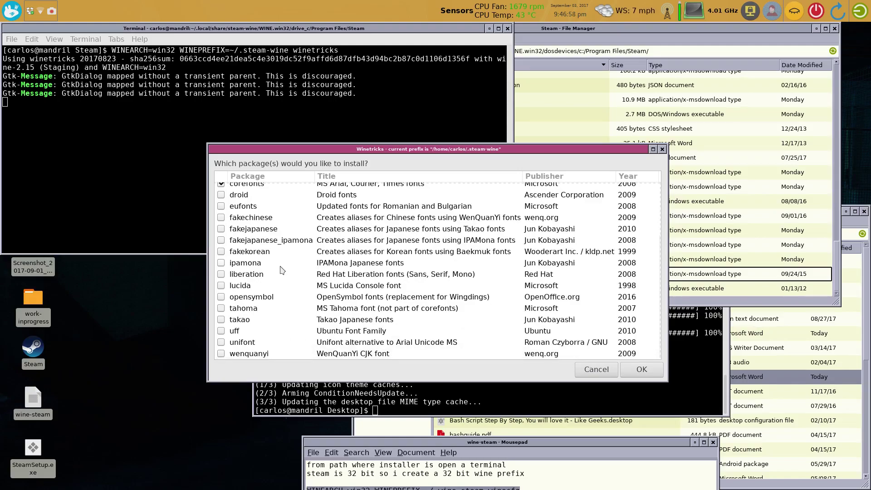
pyautogui.scroll(5, 260, 317)
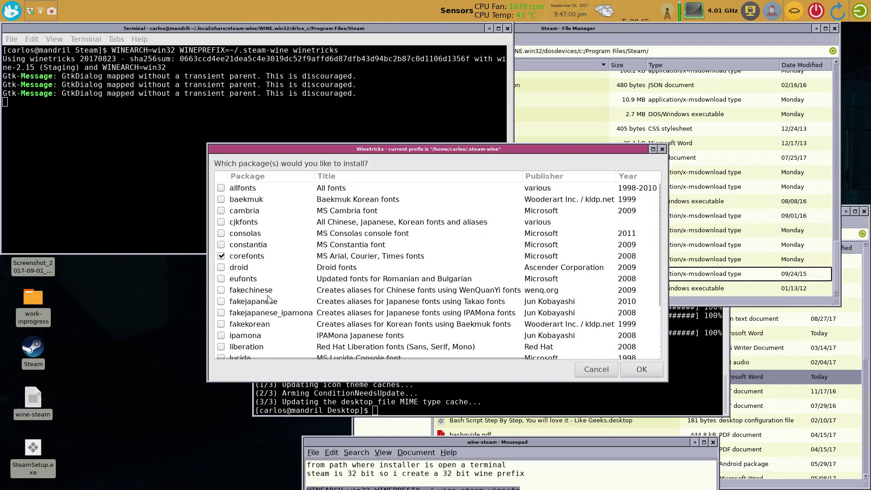
pyautogui.click(638, 370)
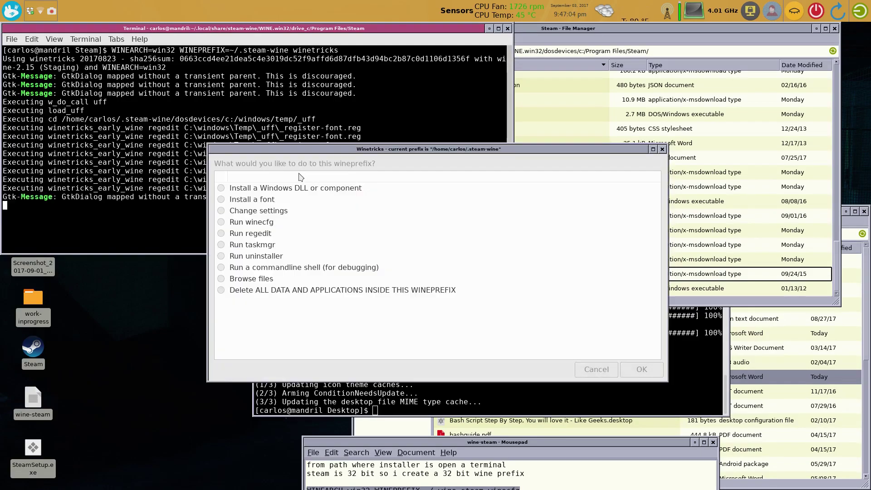
# Open Winetricks' list of Windows DLLs and components and select d3dx9_43, dbghelp and dinput
pyautogui.moveTo(303, 147); pyautogui.dragTo(273, 111)
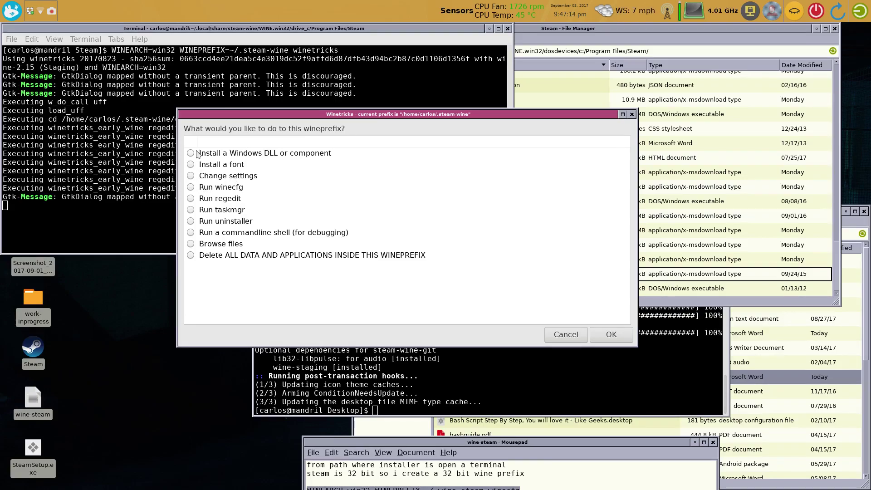
pyautogui.click(611, 334)
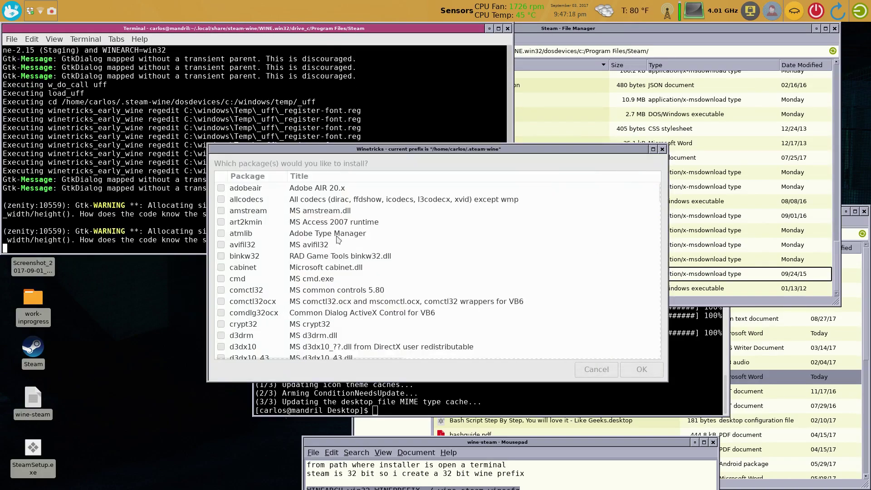
pyautogui.scroll(-5, 355, 246)
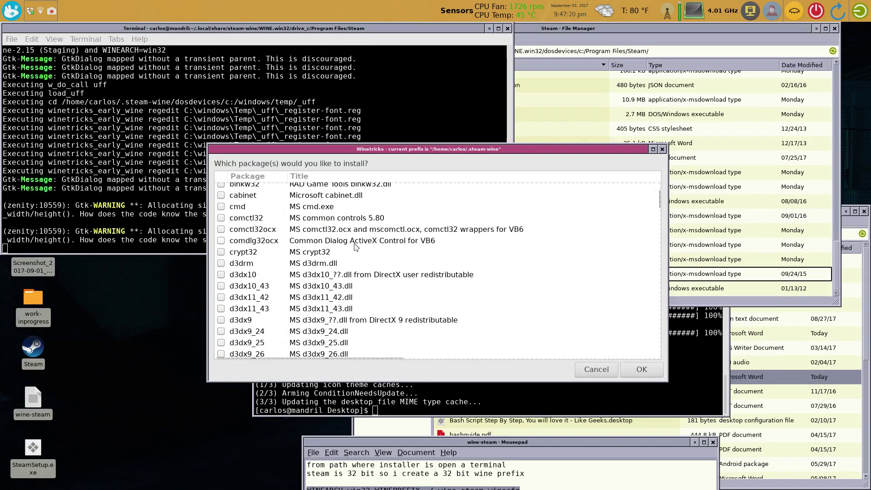
pyautogui.scroll(-3, 355, 247)
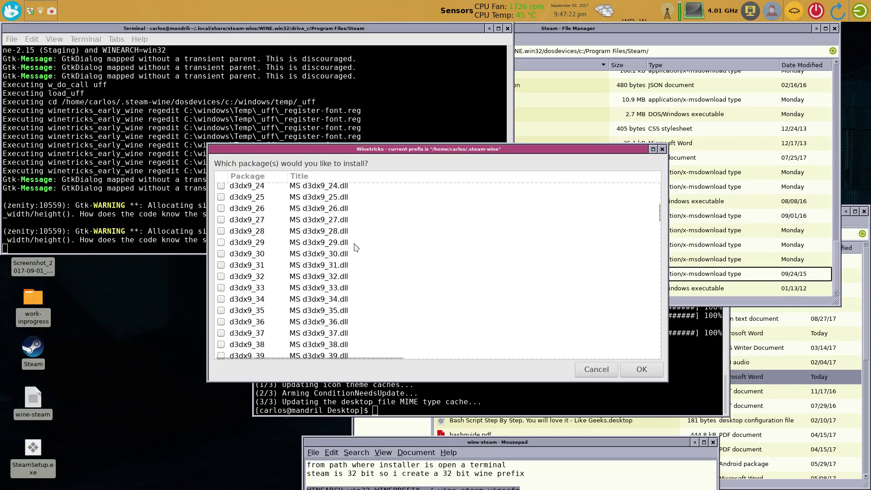
pyautogui.scroll(-4, 355, 247)
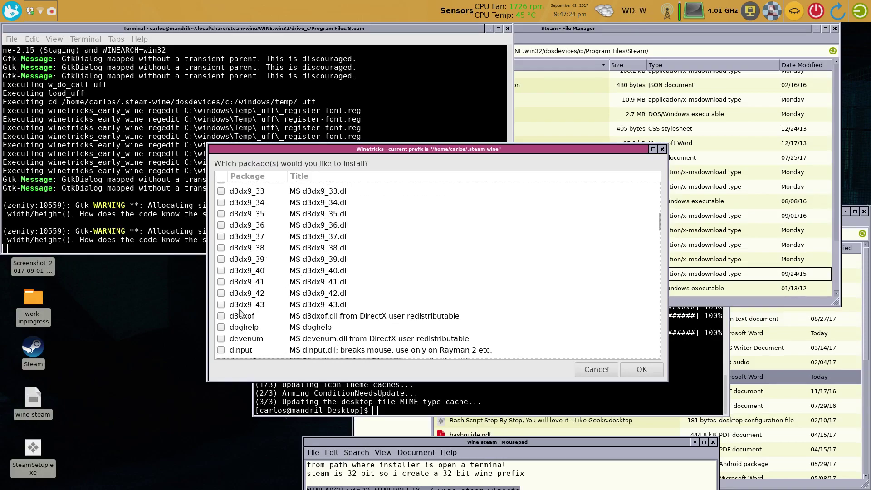
pyautogui.click(221, 305)
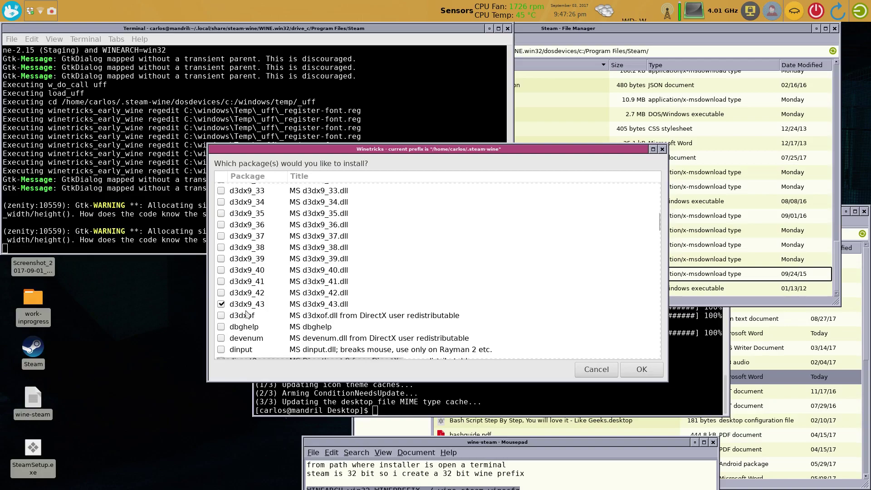
pyautogui.scroll(-3, 236, 318)
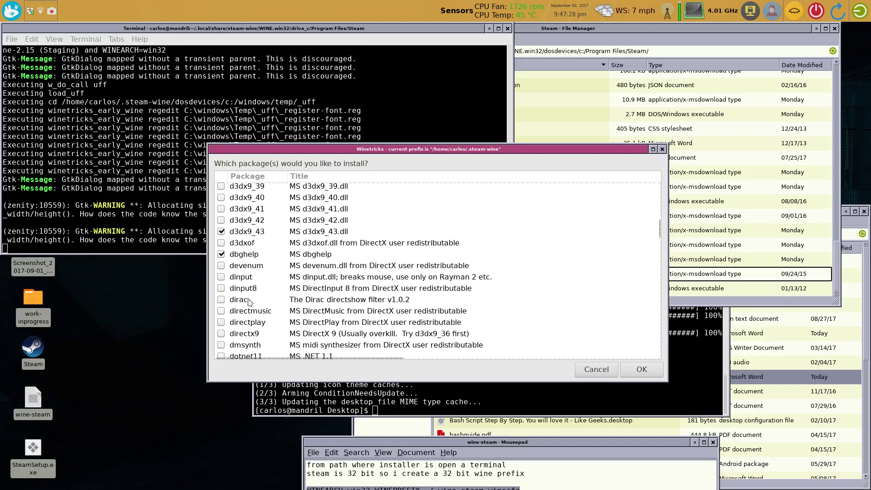
pyautogui.click(222, 278)
# Add dotnet462 and vcrun2015 to the package selection and install all the selected components
pyautogui.scroll(-2, 227, 296)
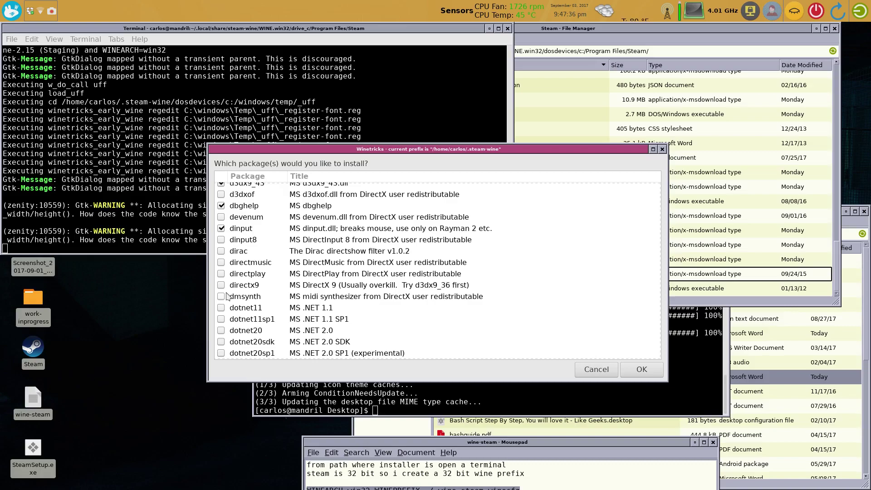
pyautogui.scroll(-4, 227, 296)
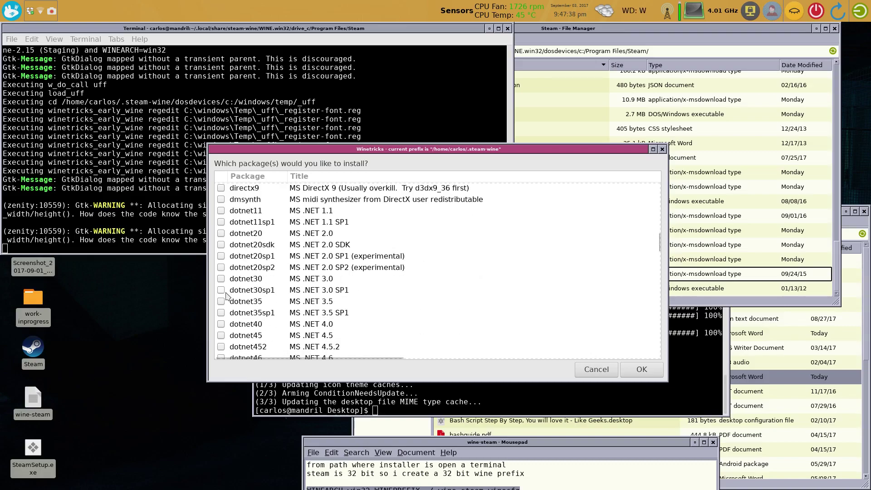
pyautogui.scroll(-2, 227, 333)
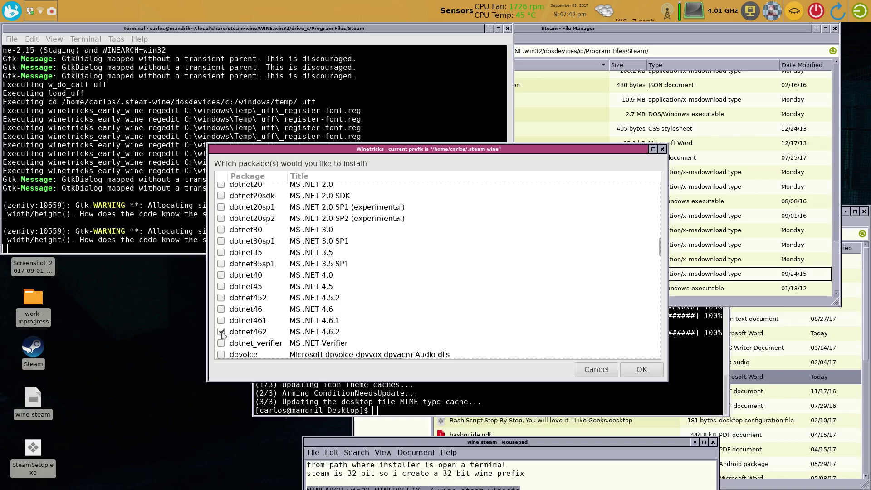
pyautogui.scroll(-5, 254, 336)
pyautogui.scroll(-14, 254, 337)
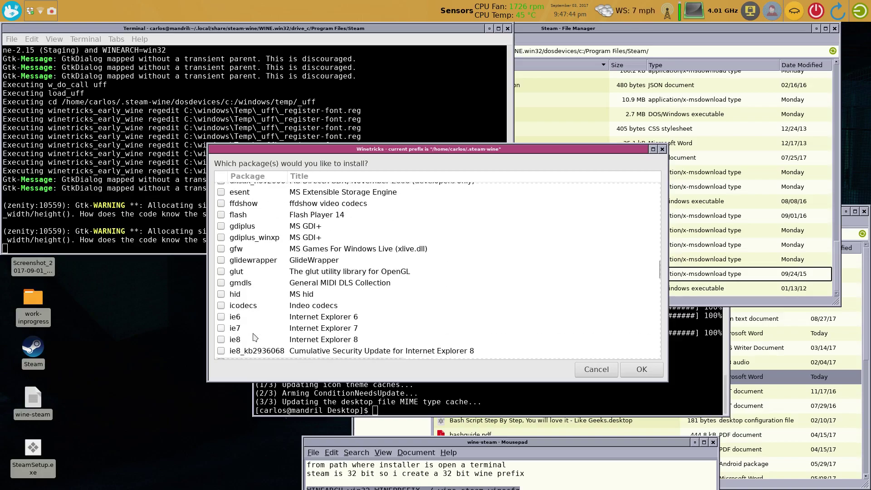
pyautogui.scroll(-10, 253, 336)
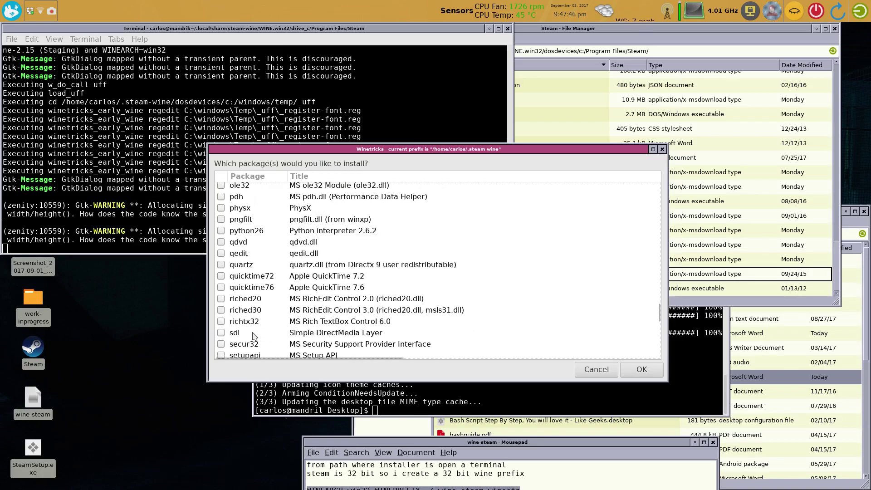
pyautogui.scroll(-2, 257, 347)
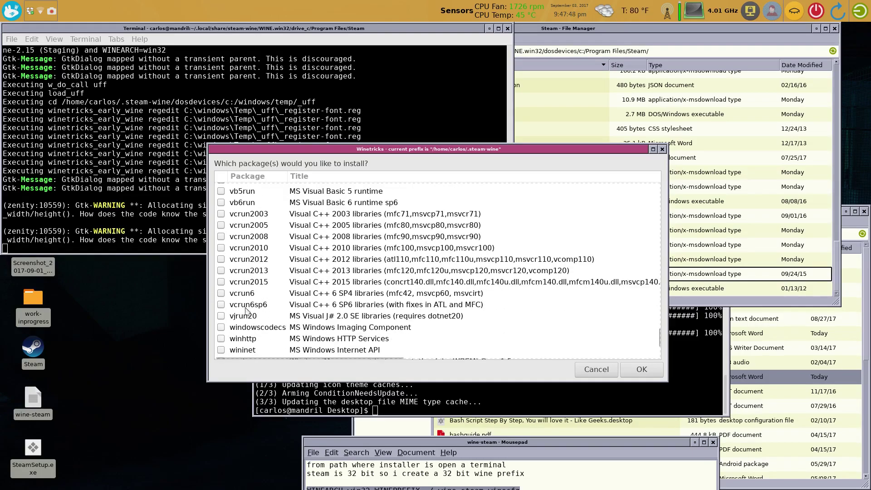
pyautogui.click(222, 282)
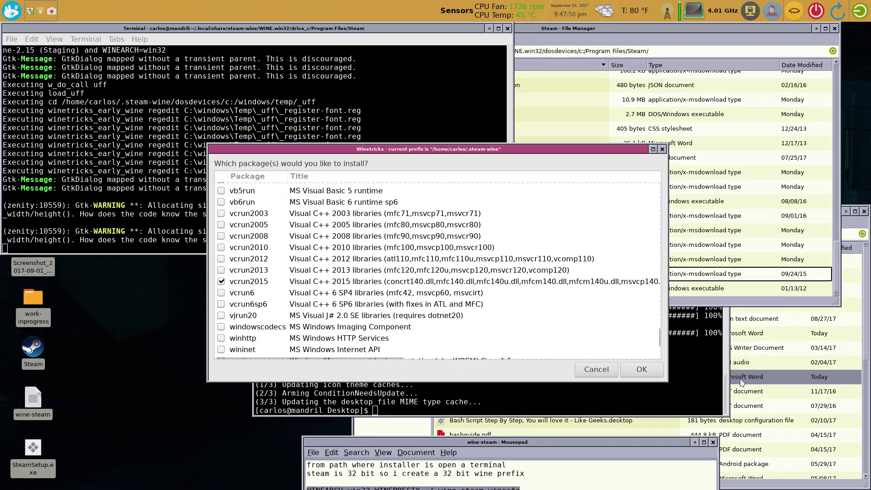
pyautogui.click(652, 370)
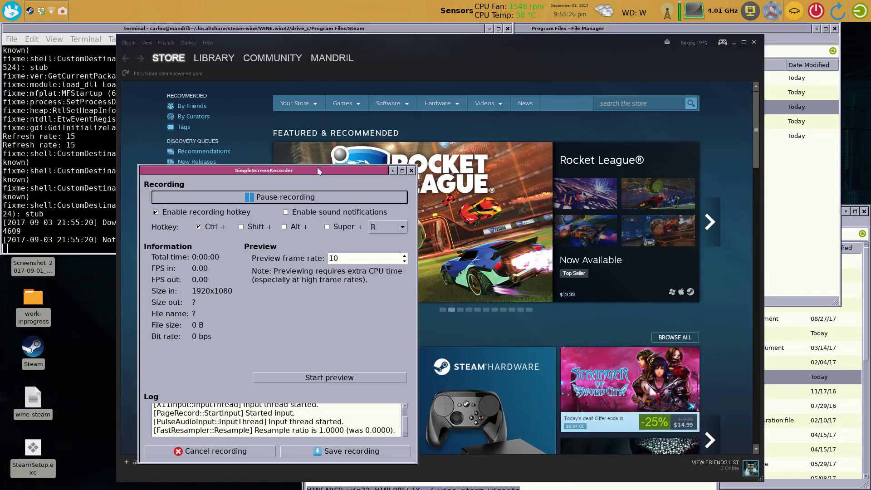
pyautogui.moveTo(319, 172); pyautogui.dragTo(142, 274)
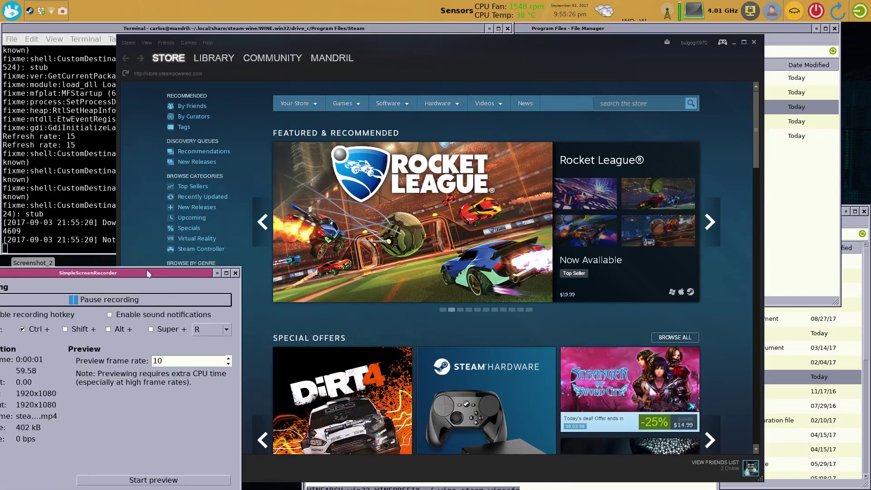
pyautogui.click(216, 273)
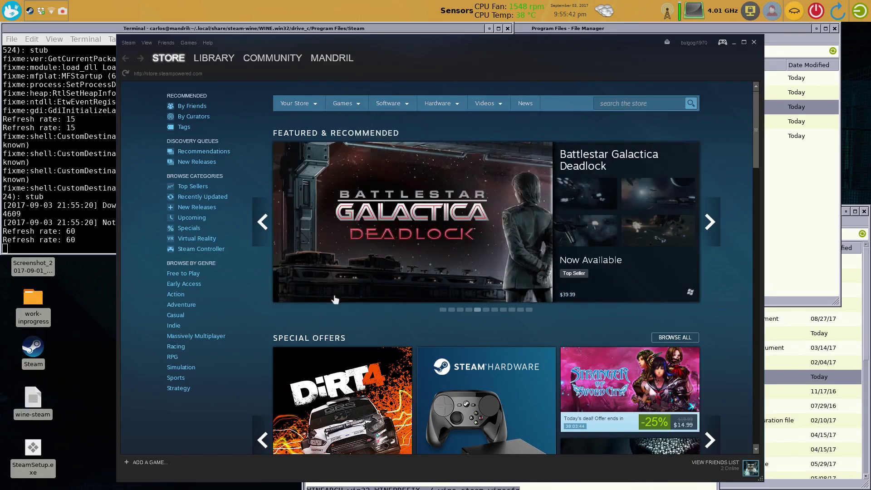
# Reposition the Steam window and view the ICY: Frostbite Edition store page, continuing past its mature content warning
pyautogui.moveTo(379, 235)
pyautogui.moveTo(397, 47); pyautogui.dragTo(336, 55)
pyautogui.click(540, 112)
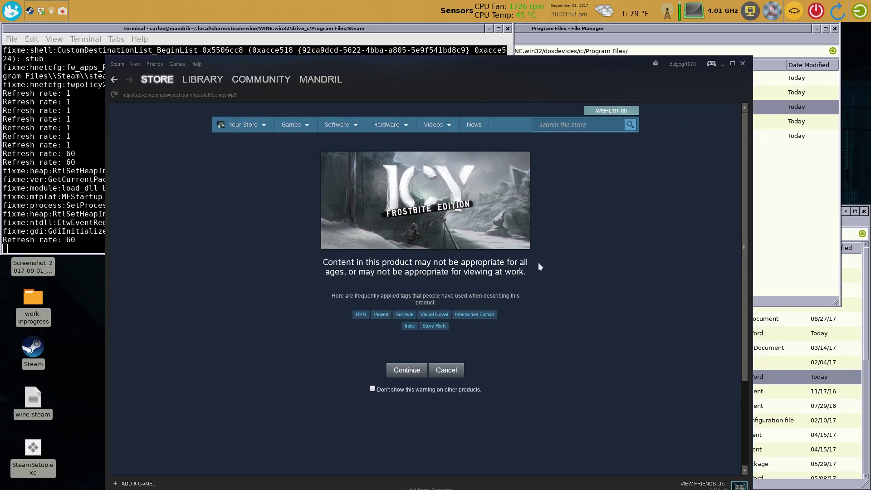
pyautogui.click(403, 370)
pyautogui.click(407, 375)
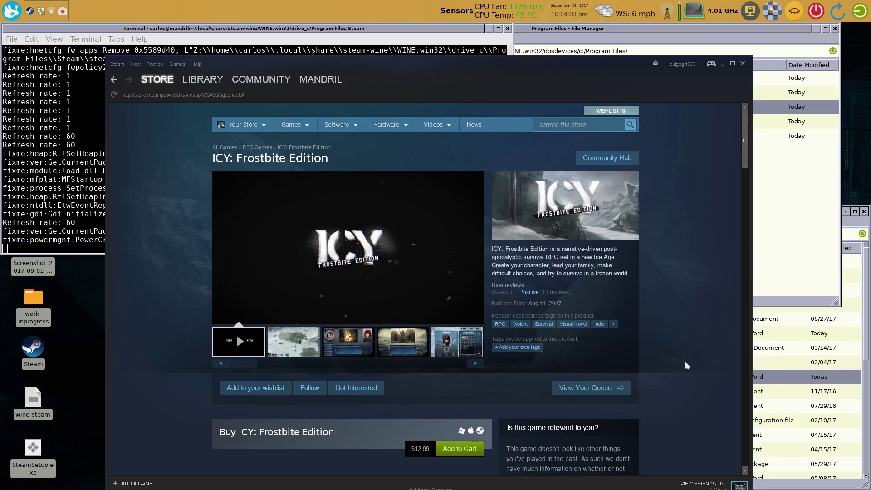
# Download the ICY: Frostbite Edition demo from its store page, keeping the default install location and creating no shortcuts
pyautogui.scroll(-1, 685, 363)
pyautogui.scroll(-2, 685, 361)
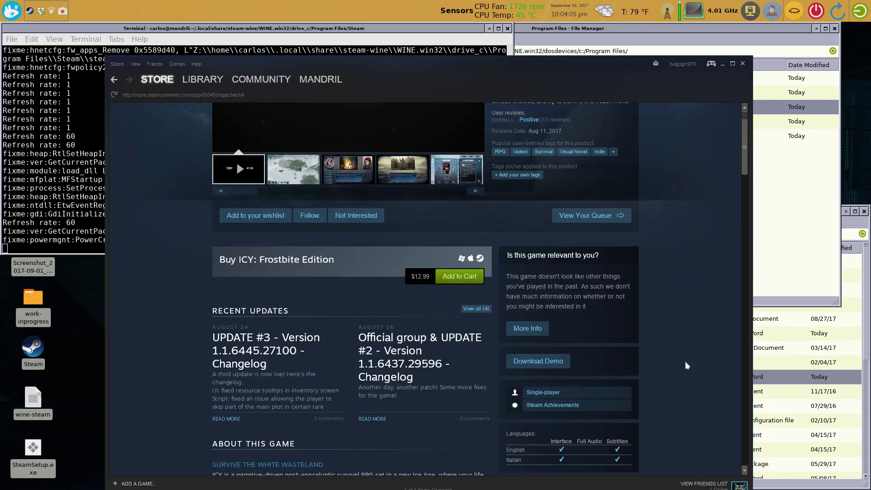
pyautogui.scroll(-2, 646, 358)
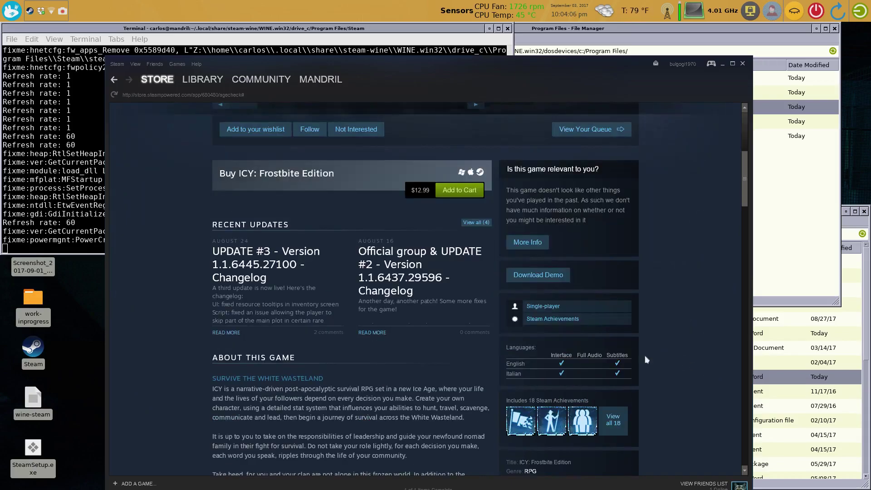
pyautogui.click(539, 275)
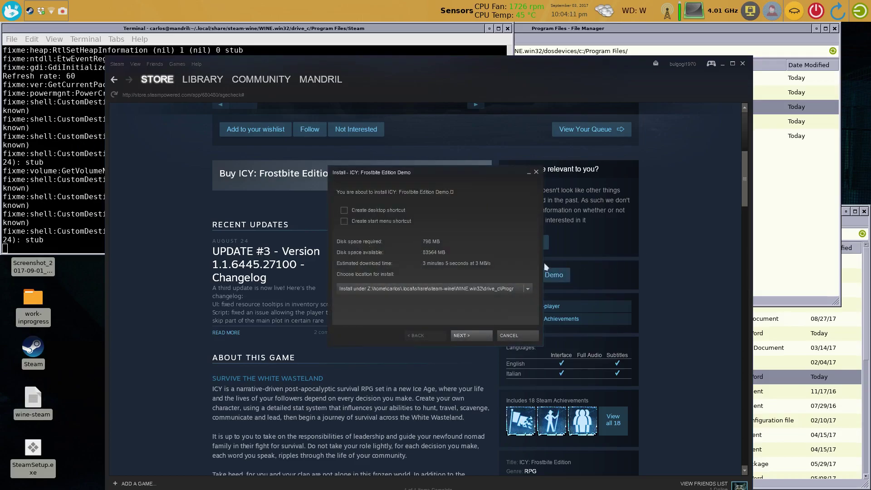
pyautogui.click(478, 337)
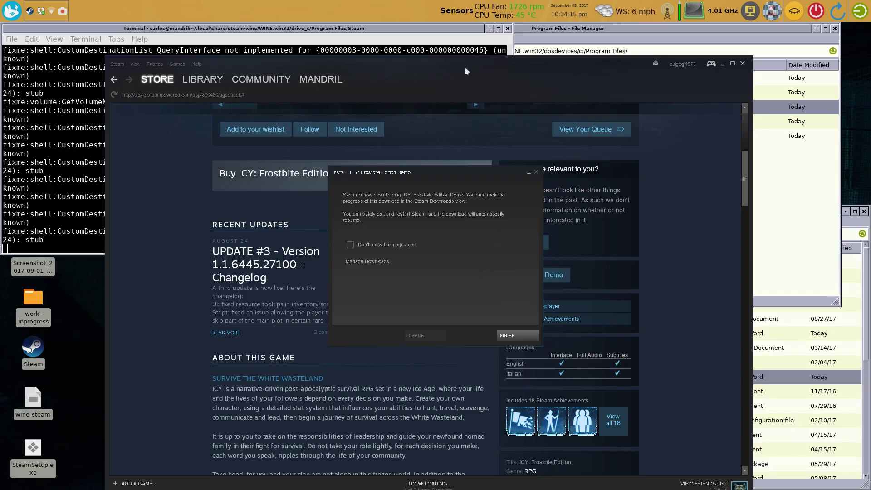
pyautogui.click(507, 336)
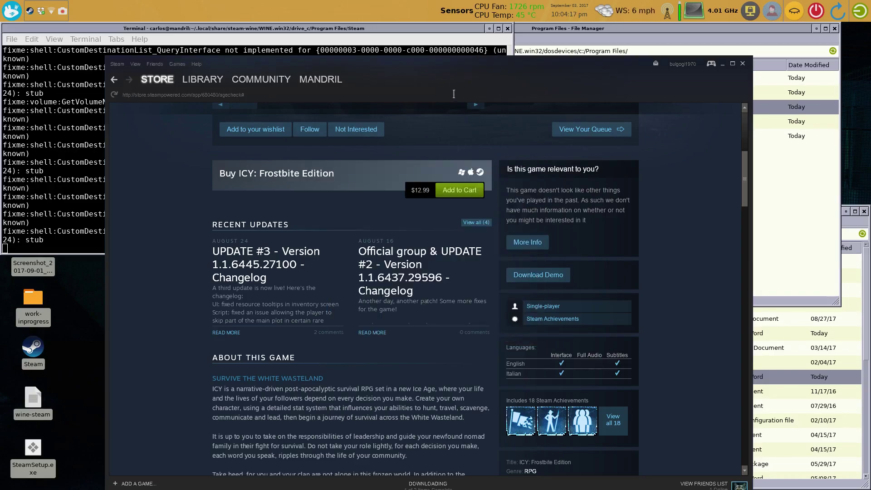
# Move the Steam window slightly higher and minimize the Program Files file manager and SimpleScreenRecorder windows
pyautogui.moveTo(403, 73); pyautogui.dragTo(403, 55)
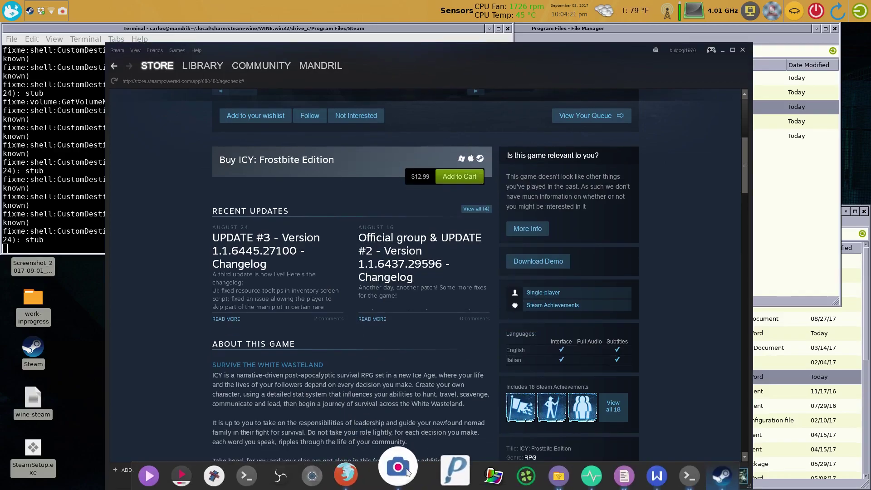
pyautogui.click(401, 470)
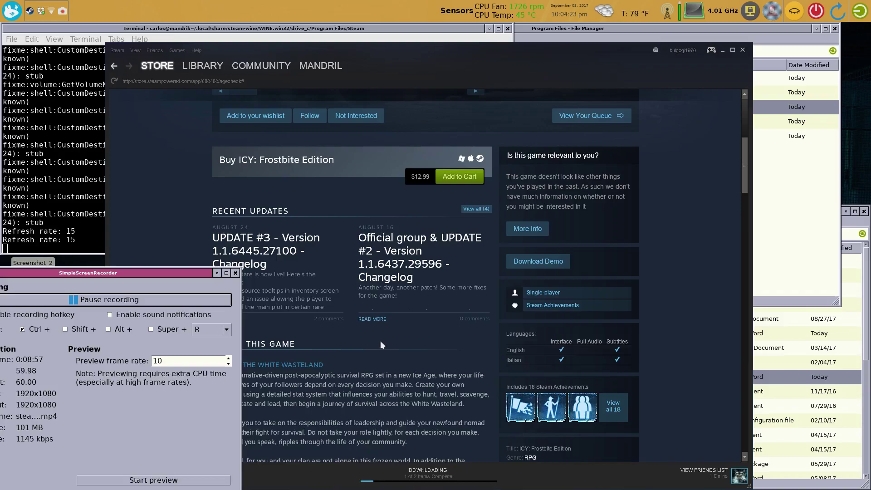
pyautogui.click(165, 199)
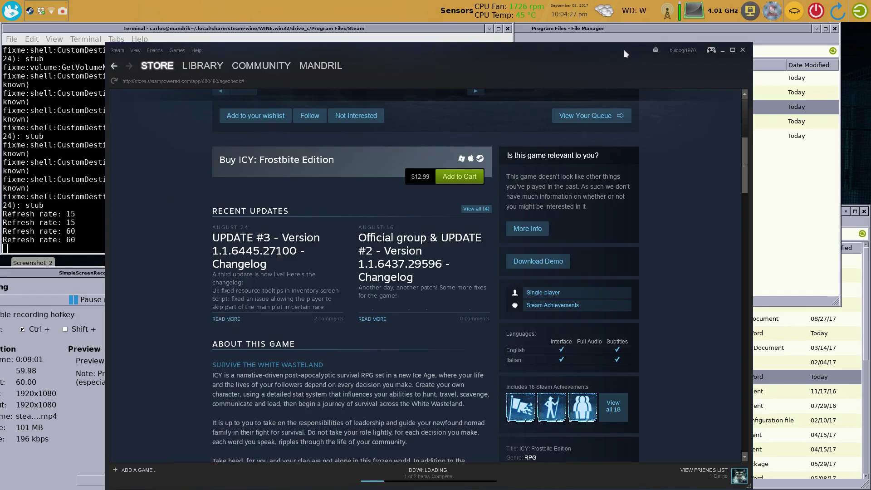
pyautogui.click(604, 31)
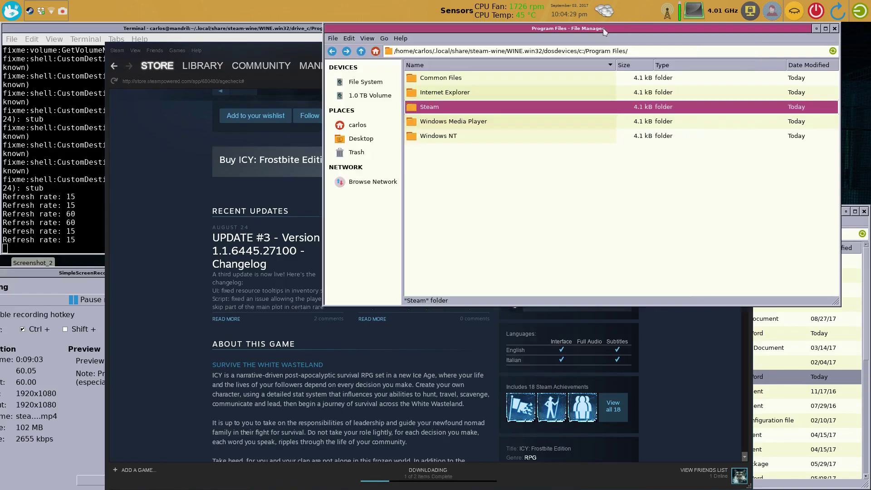
pyautogui.click(818, 29)
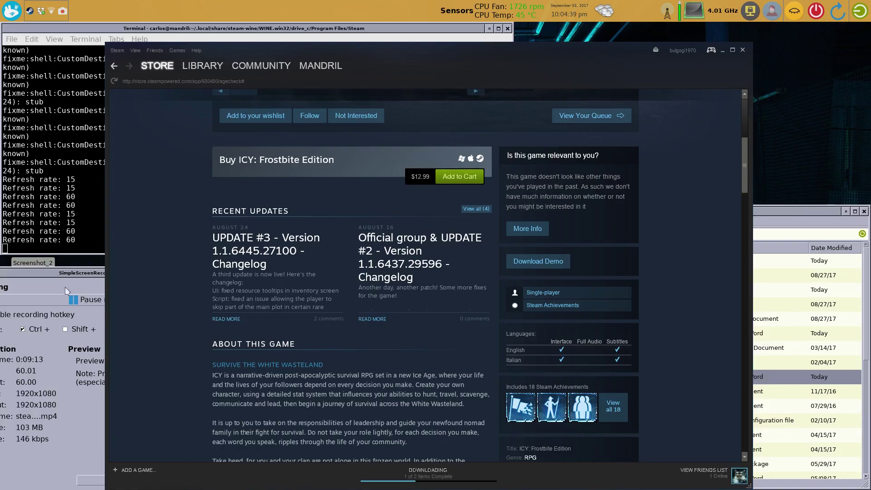
pyautogui.click(63, 274)
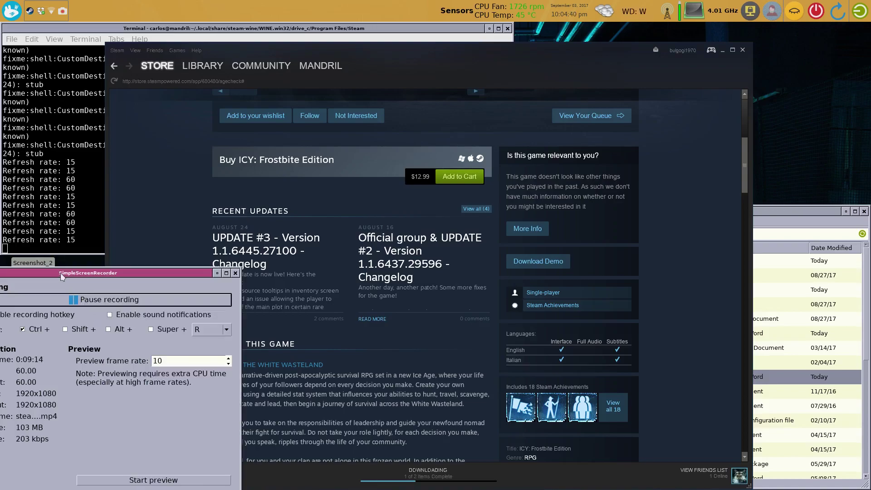
pyautogui.click(218, 273)
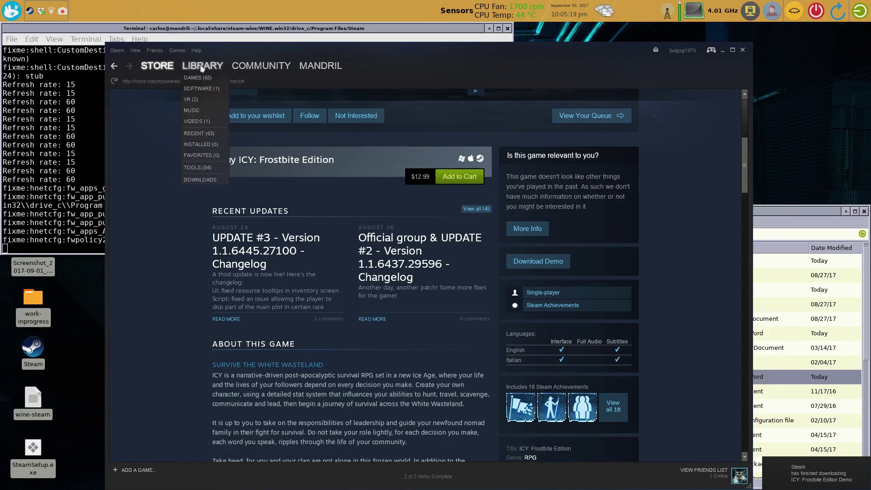
# Open the games list in the Steam library, launch ICY: Frostbite Edition Demo and return to the game's main menu
pyautogui.click(198, 79)
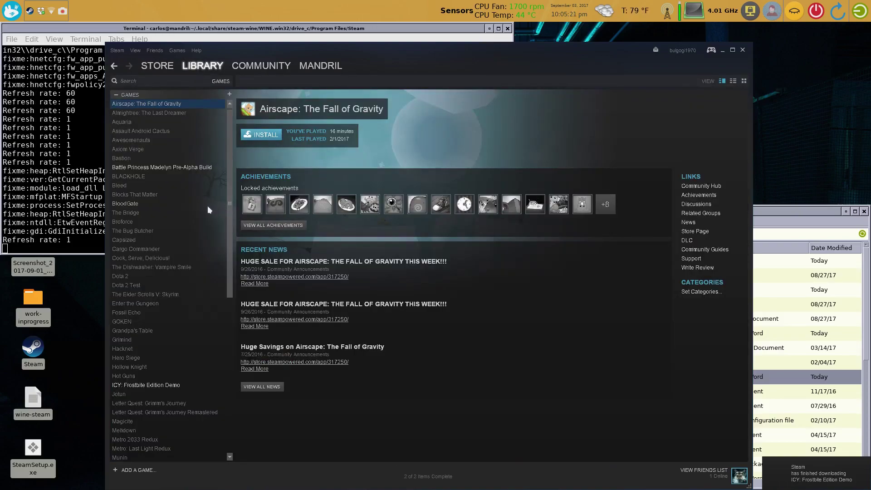
pyautogui.click(167, 384)
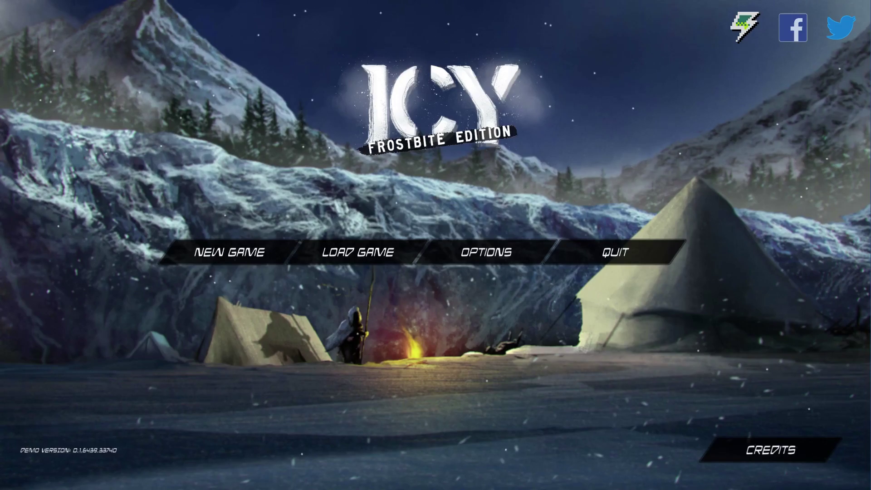
pyautogui.hotkey('alt', 'Tab')
pyautogui.hotkey('alt', 'Tab')
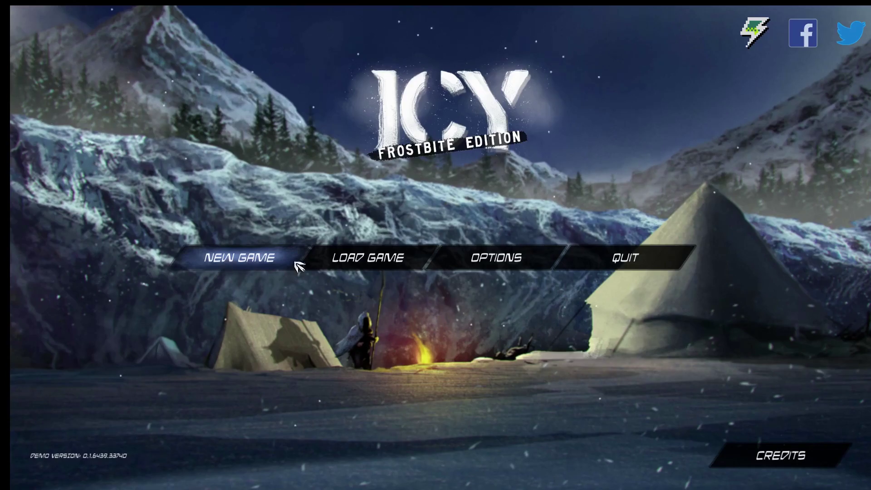
# Start a new Explorer game with Firearms 5, Bow, Hunting and Scavenging 3 each, and Stealth and Athletics 1 each
pyautogui.click(265, 260)
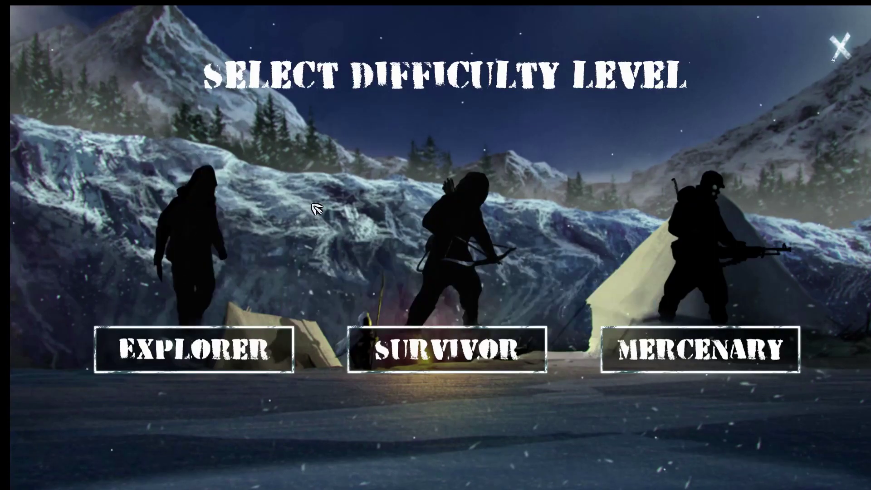
pyautogui.click(221, 308)
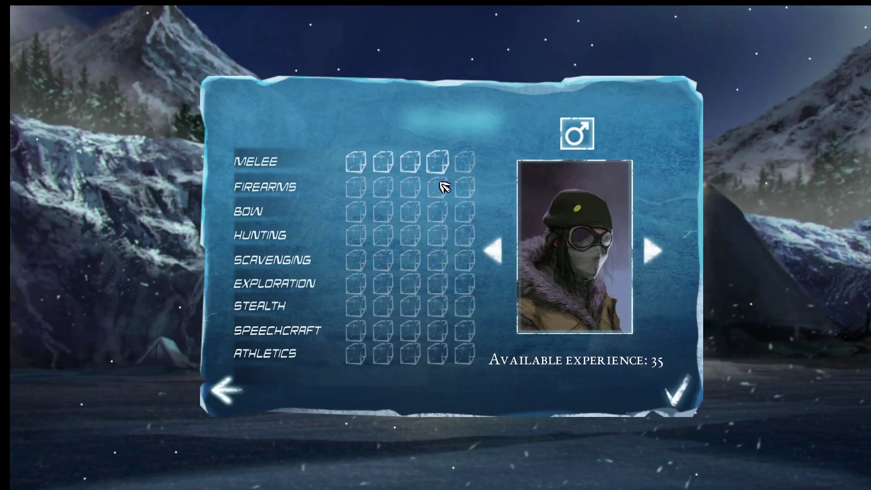
pyautogui.click(462, 190)
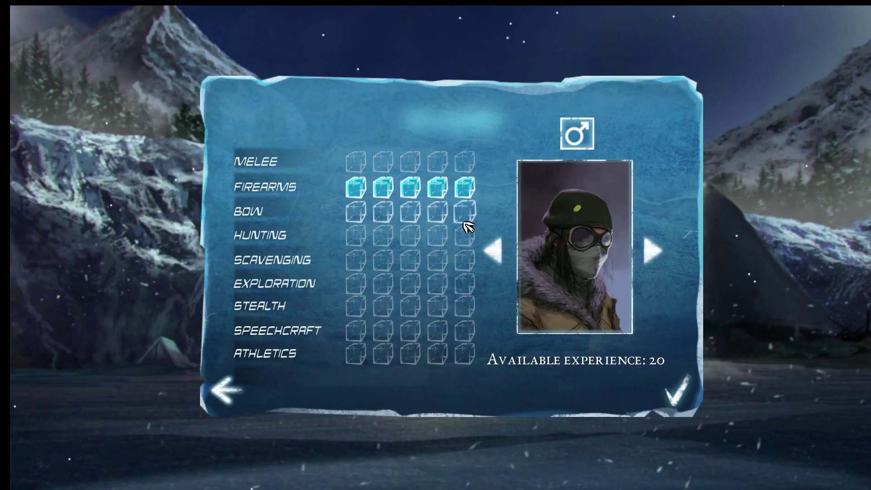
pyautogui.click(411, 221)
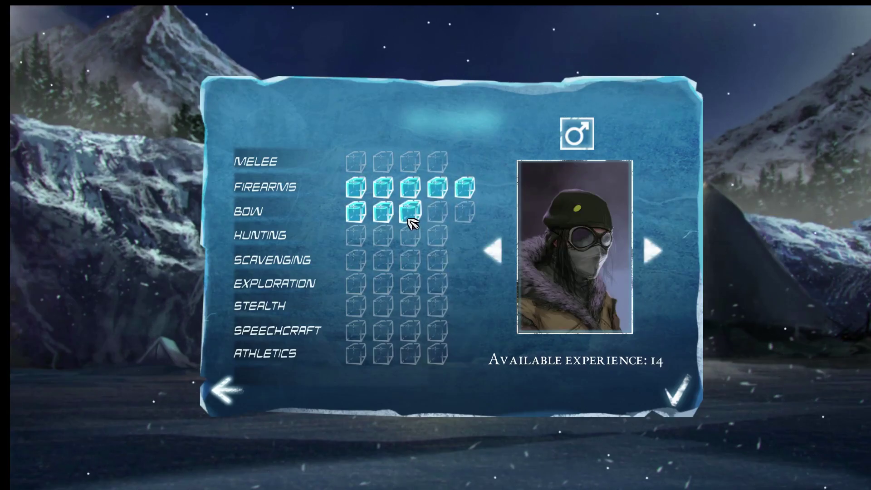
pyautogui.click(414, 242)
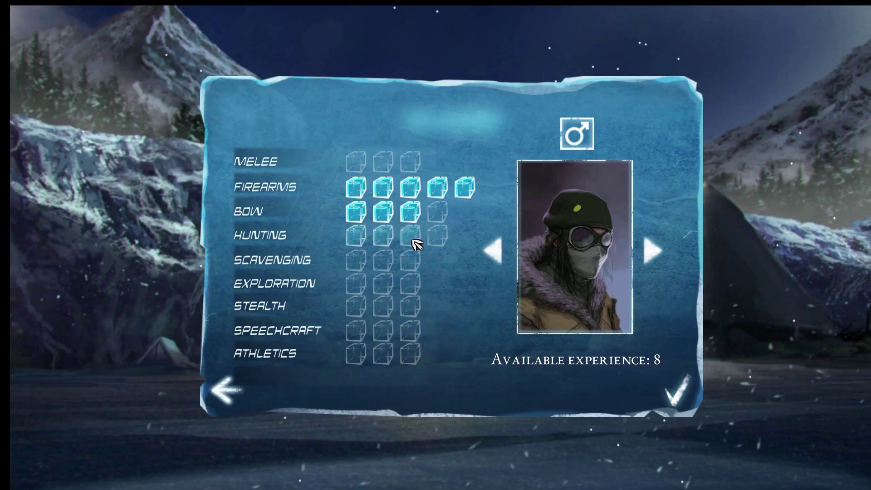
pyautogui.click(409, 265)
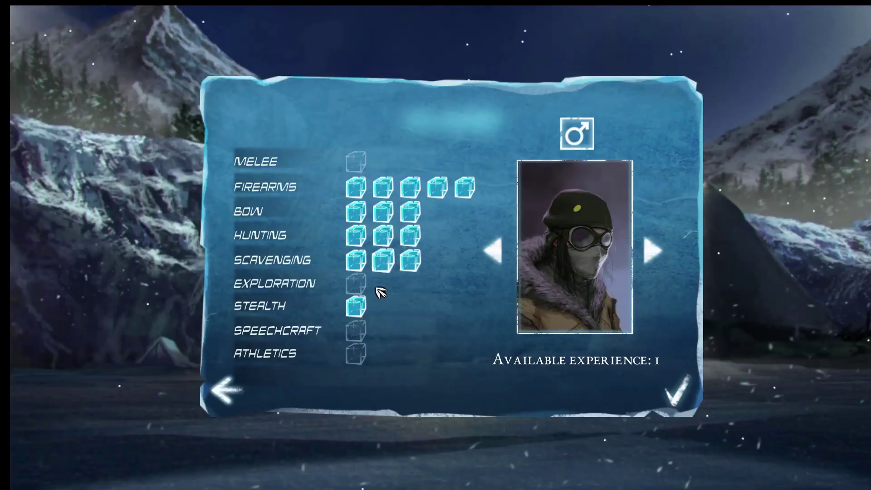
pyautogui.click(363, 349)
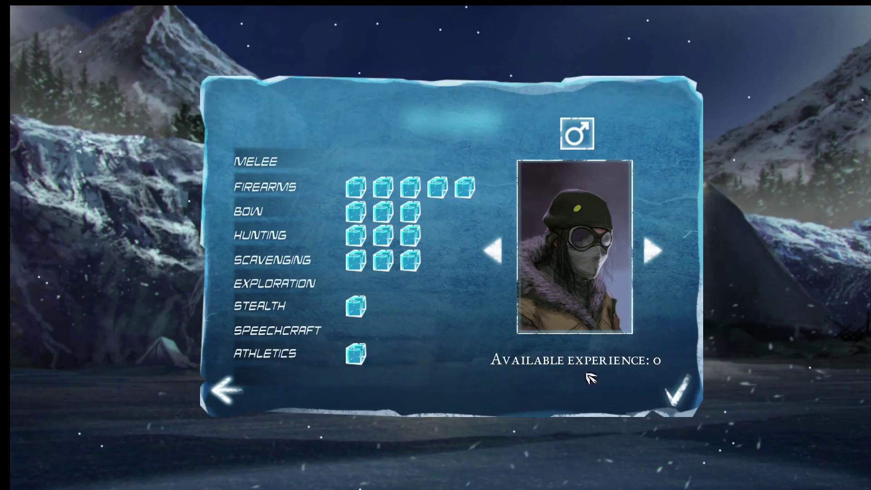
# Switch the character's gender to female and cycle through the avatars to the portrait with the green beret and goggles
pyautogui.click(653, 251)
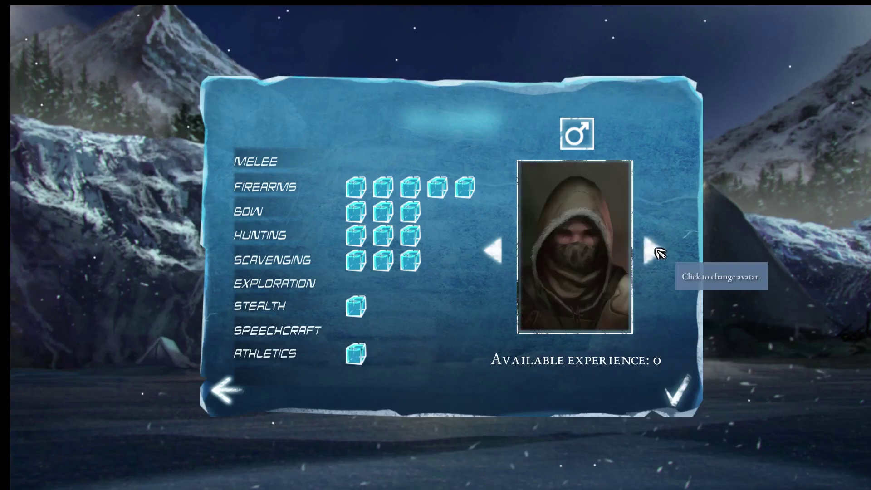
pyautogui.click(579, 137)
pyautogui.click(654, 266)
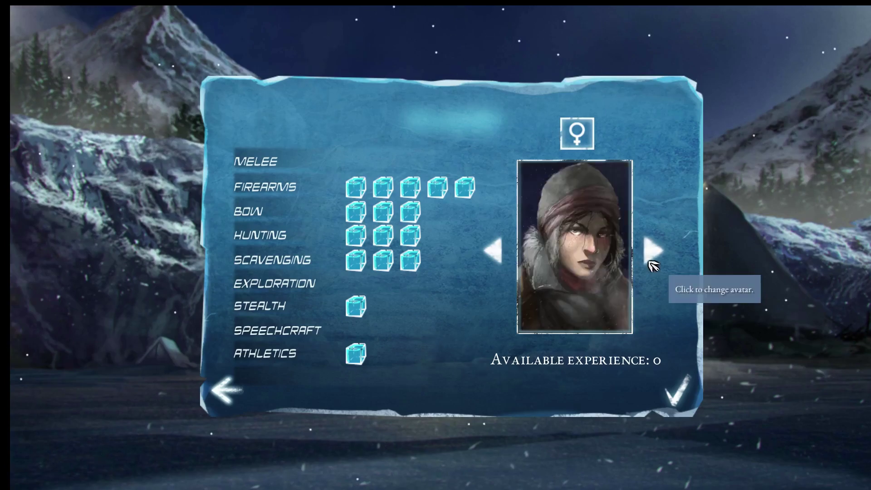
pyautogui.click(653, 265)
pyautogui.click(654, 265)
pyautogui.click(654, 266)
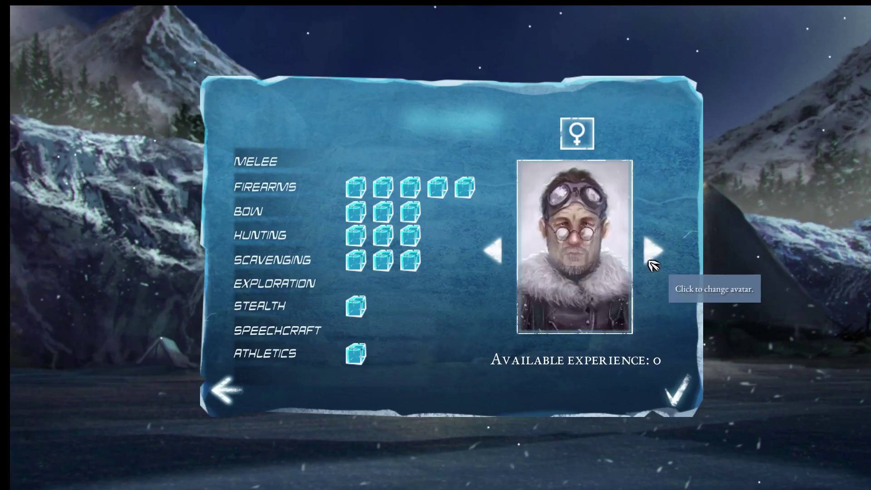
pyautogui.click(654, 266)
pyautogui.click(653, 266)
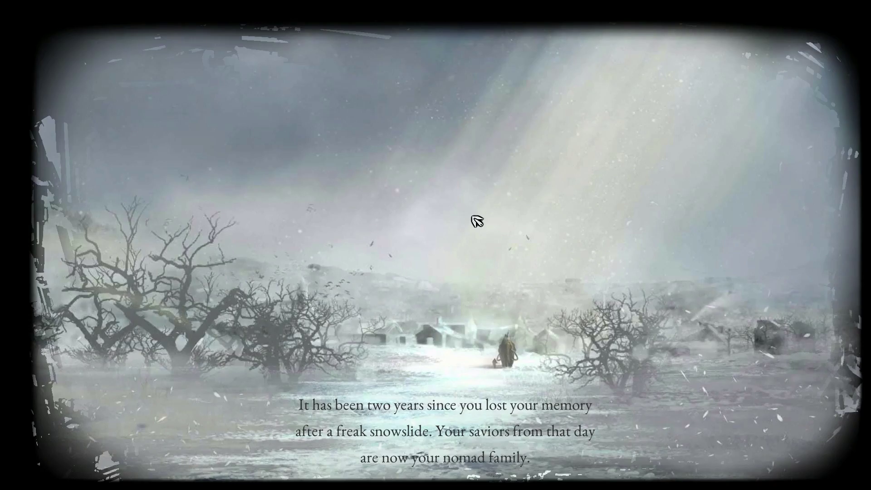
# Advance through the opening story and the forest dialogue, answering the companion with «Give me a second.»
pyautogui.click(500, 390)
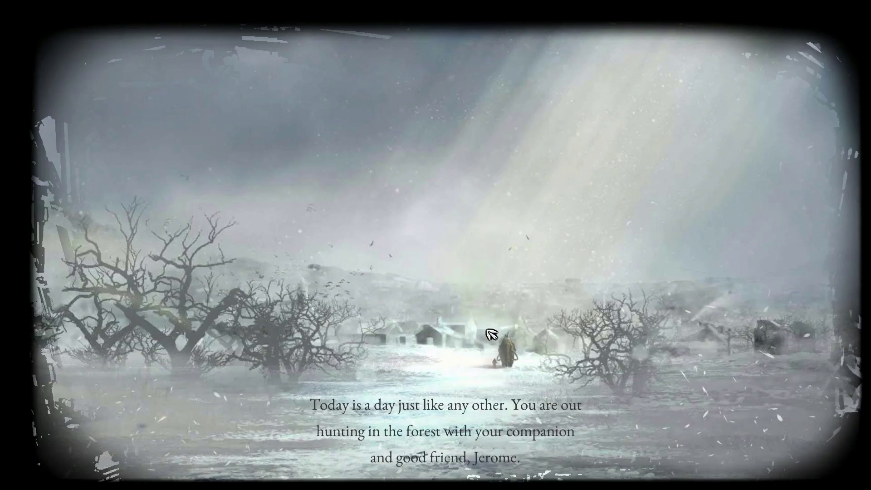
pyautogui.click(480, 374)
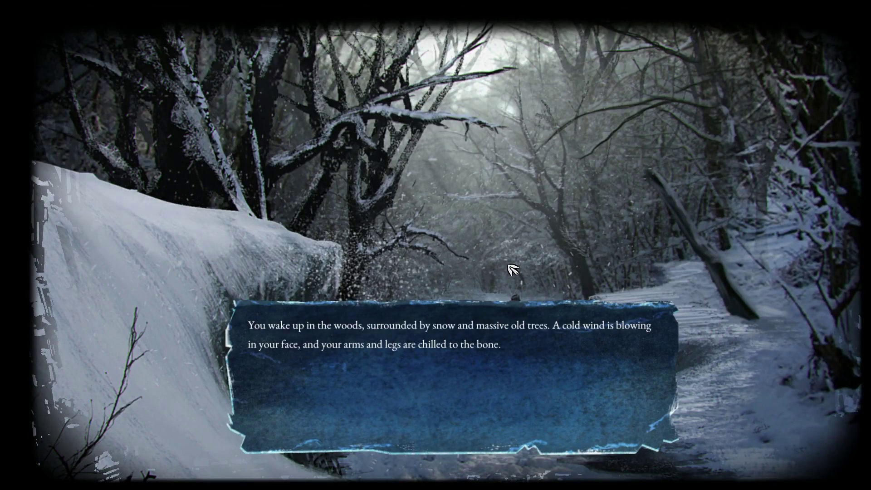
pyautogui.click(492, 417)
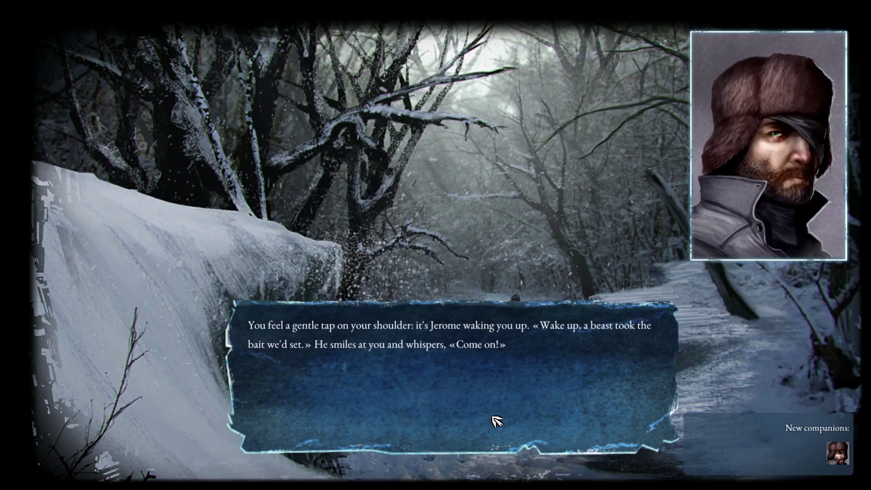
pyautogui.click(493, 416)
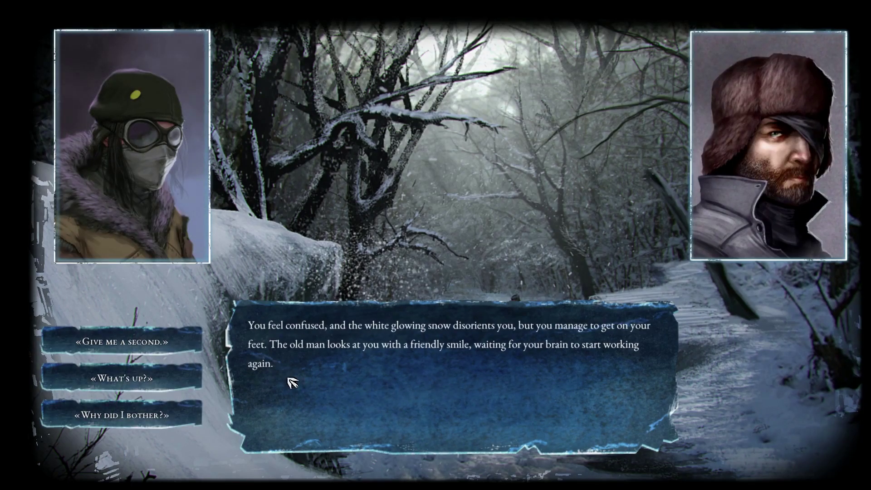
pyautogui.click(194, 343)
pyautogui.click(550, 346)
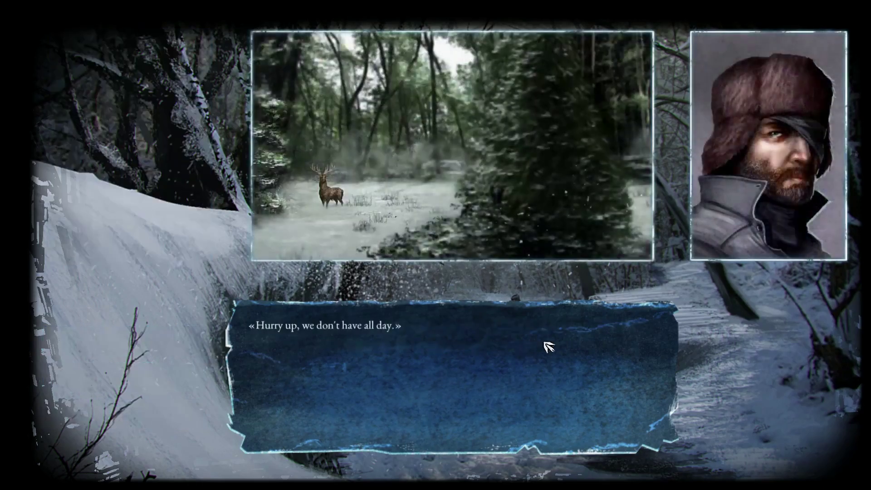
pyautogui.click(567, 348)
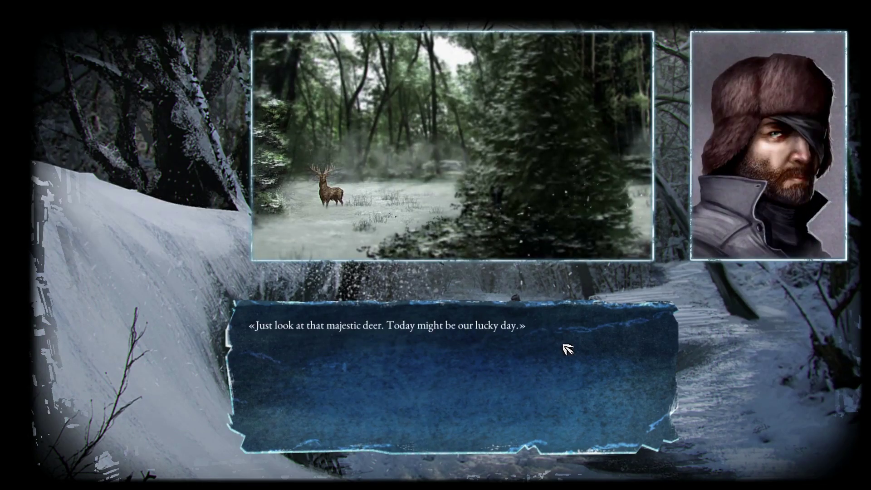